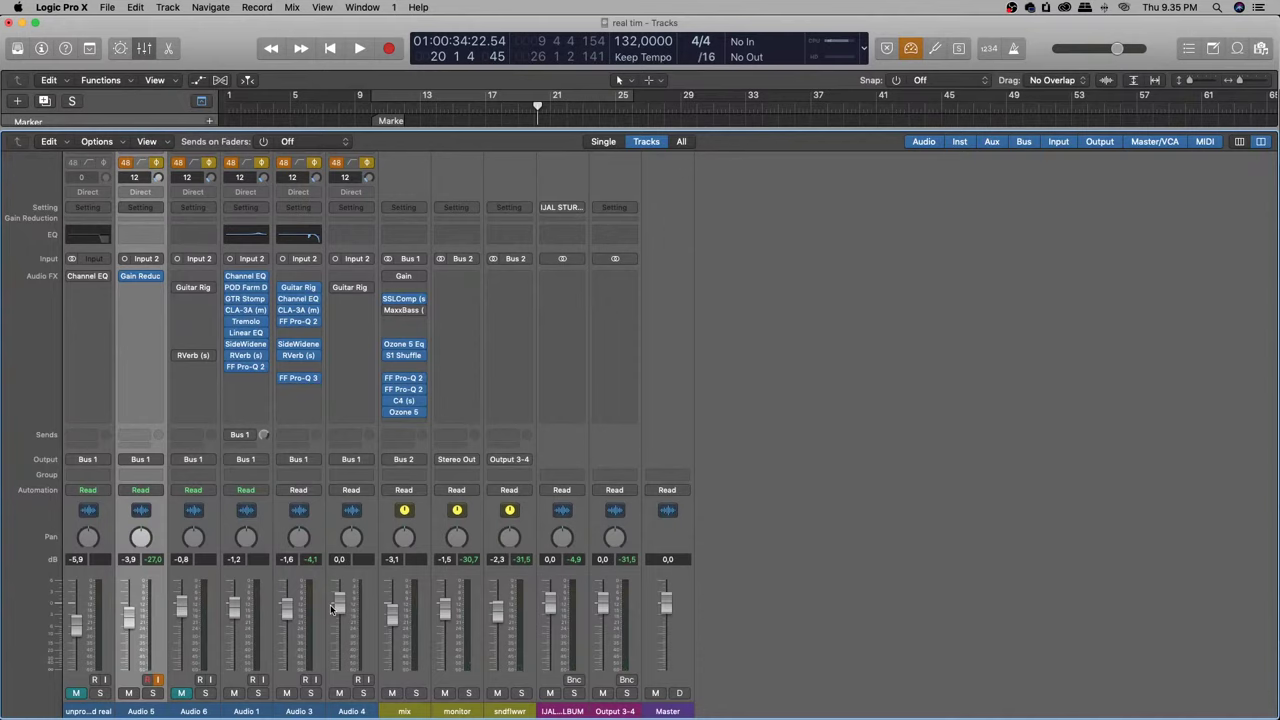
Audition the passage leading to bar 13, stop playback there, and raise the Audio 5 fader to -1.3 dB
{"action": "double_click", "coordinate": [337, 108]}
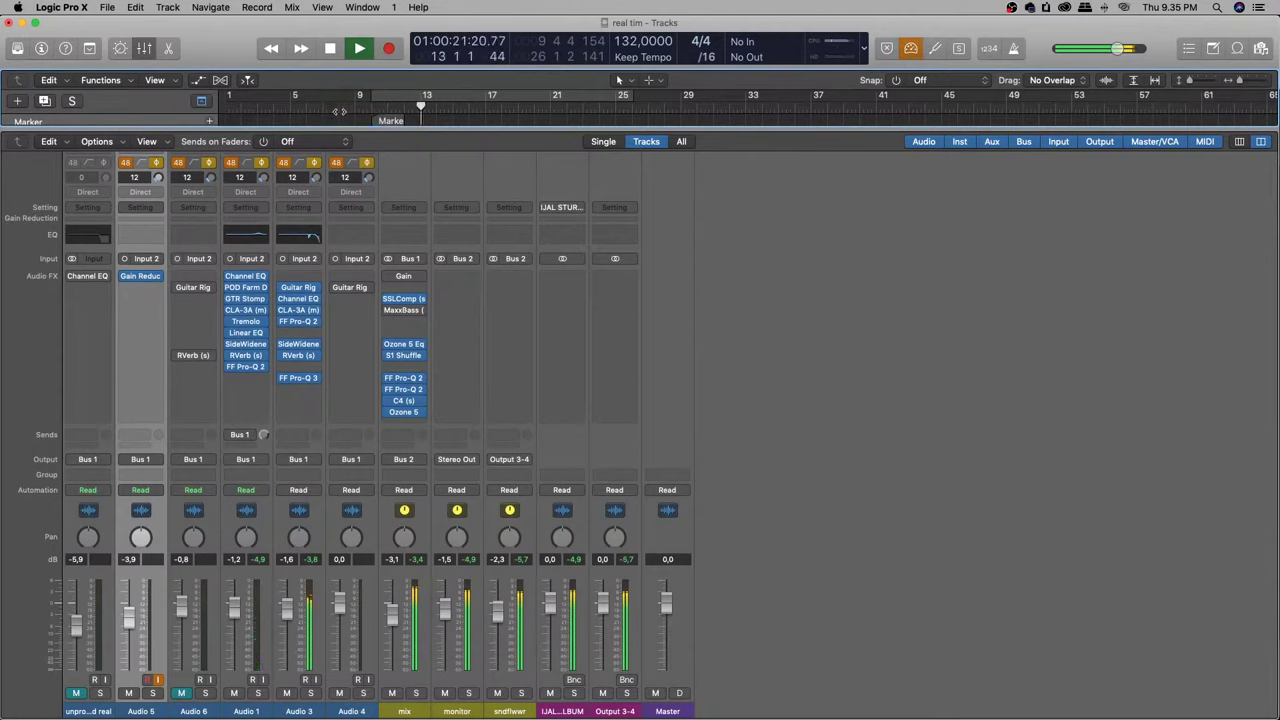
{"action": "key", "text": "space"}
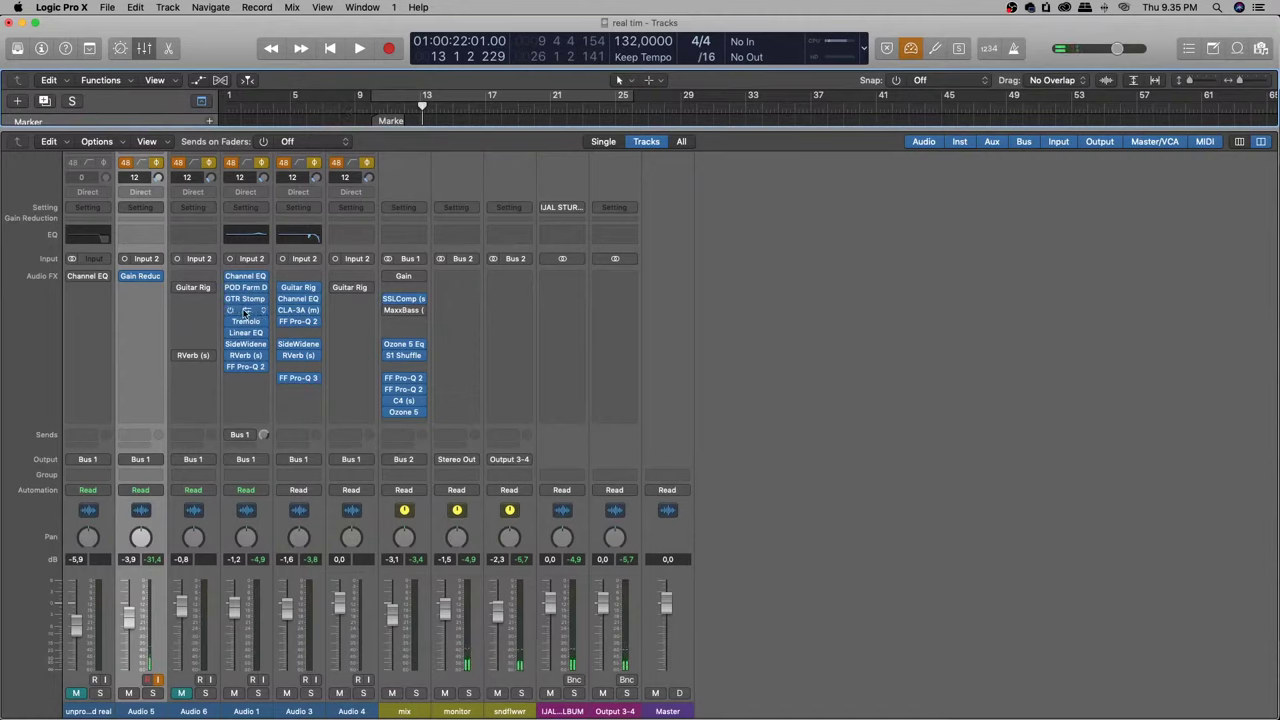
{"action": "left_click_drag", "start_coordinate": [128, 617], "coordinate": [129, 598]}
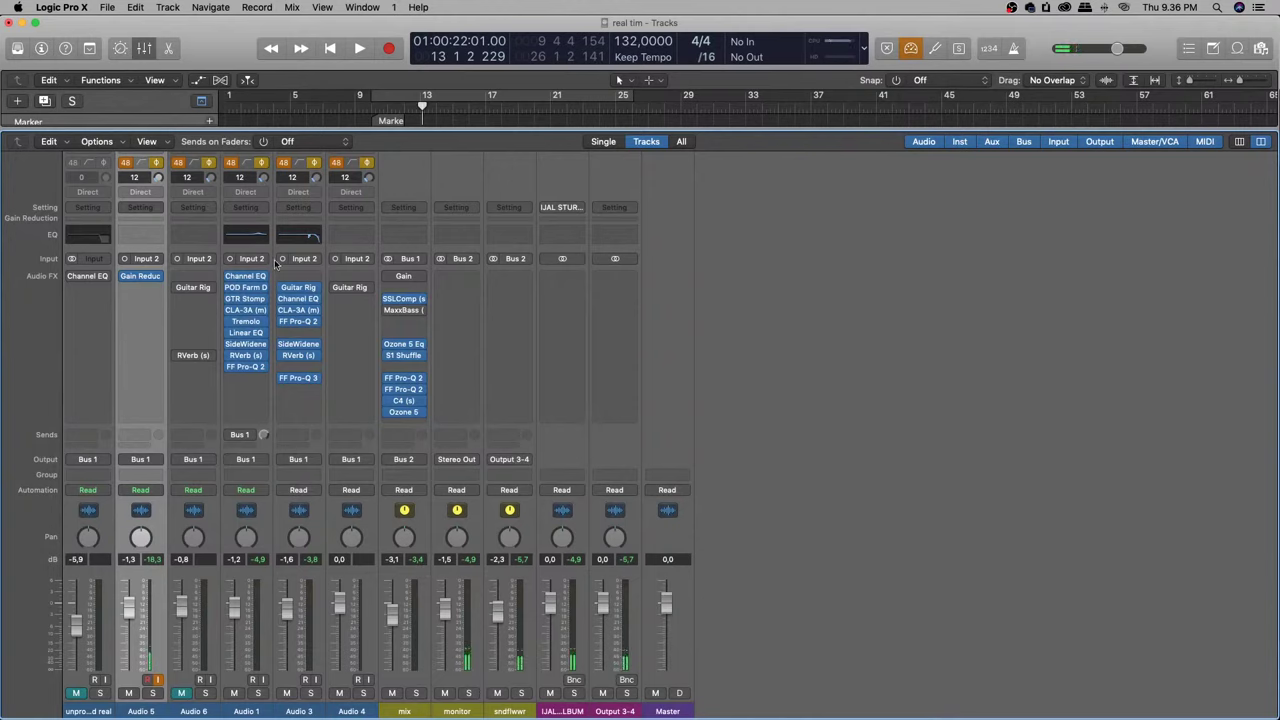
Bypass every plug-in on the Audio 1 channel, from Channel EQ down to FF Pro-Q 2
{"action": "mouse_move", "coordinate": [229, 276]}
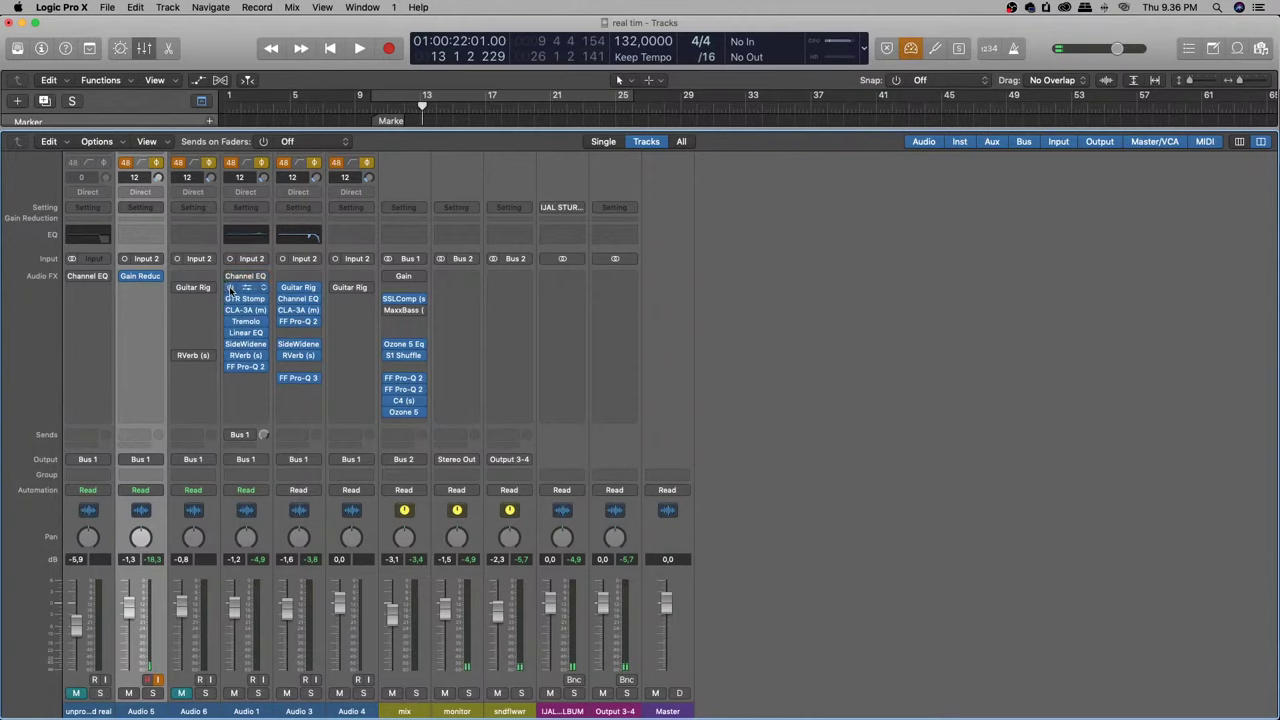
{"action": "left_click", "coordinate": [230, 336]}
{"action": "left_click", "coordinate": [230, 342]}
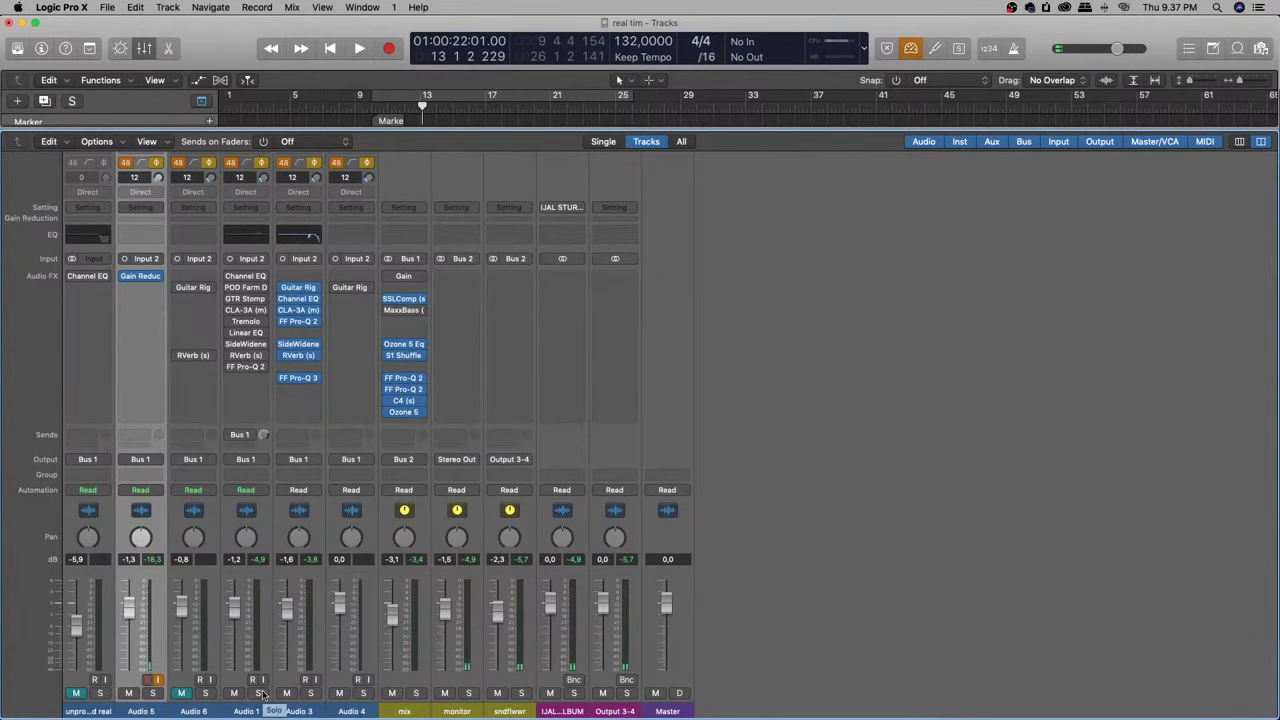
Show the Audio 1 and Audio 3 regions enlarged in the arrangement, with waveform zoom enabled
{"action": "key", "text": "x"}
{"action": "scroll", "coordinate": [289, 309], "scroll_direction": "down", "scroll_amount": 5}
{"action": "scroll", "coordinate": [295, 311], "scroll_direction": "down", "scroll_amount": 1}
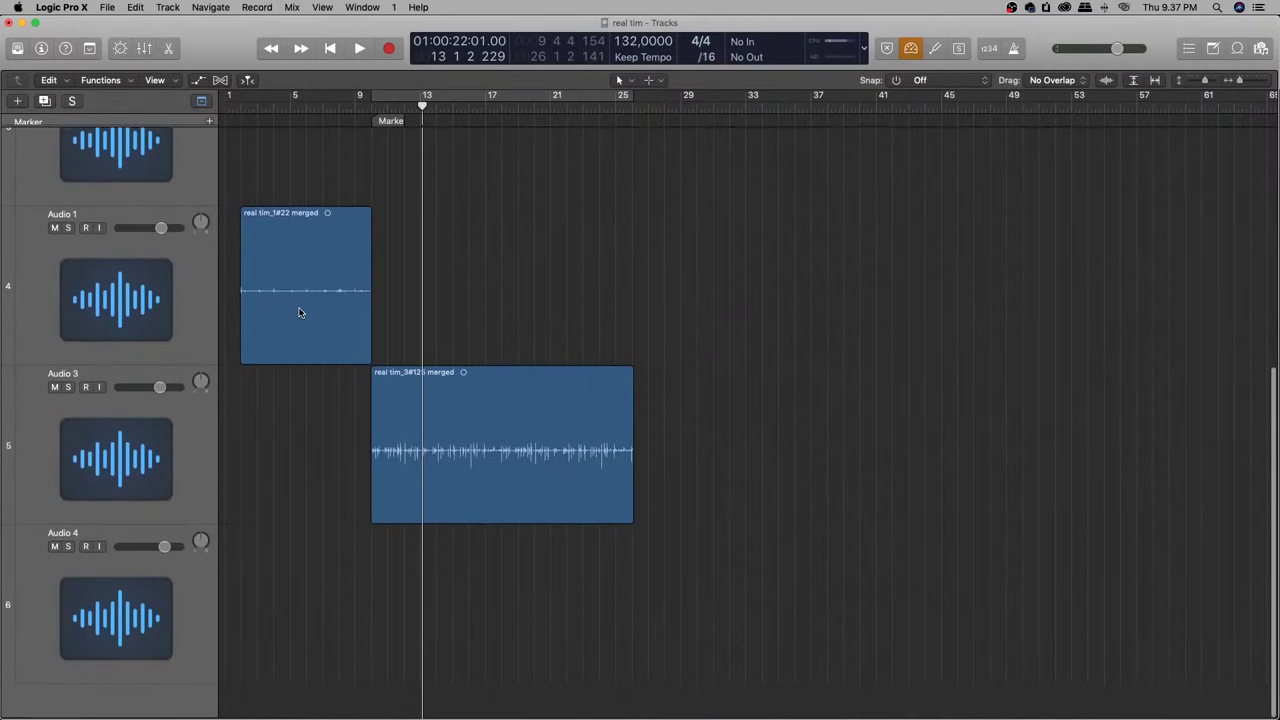
{"action": "key", "text": "super+Down"}
{"action": "key", "text": "super+Right"}
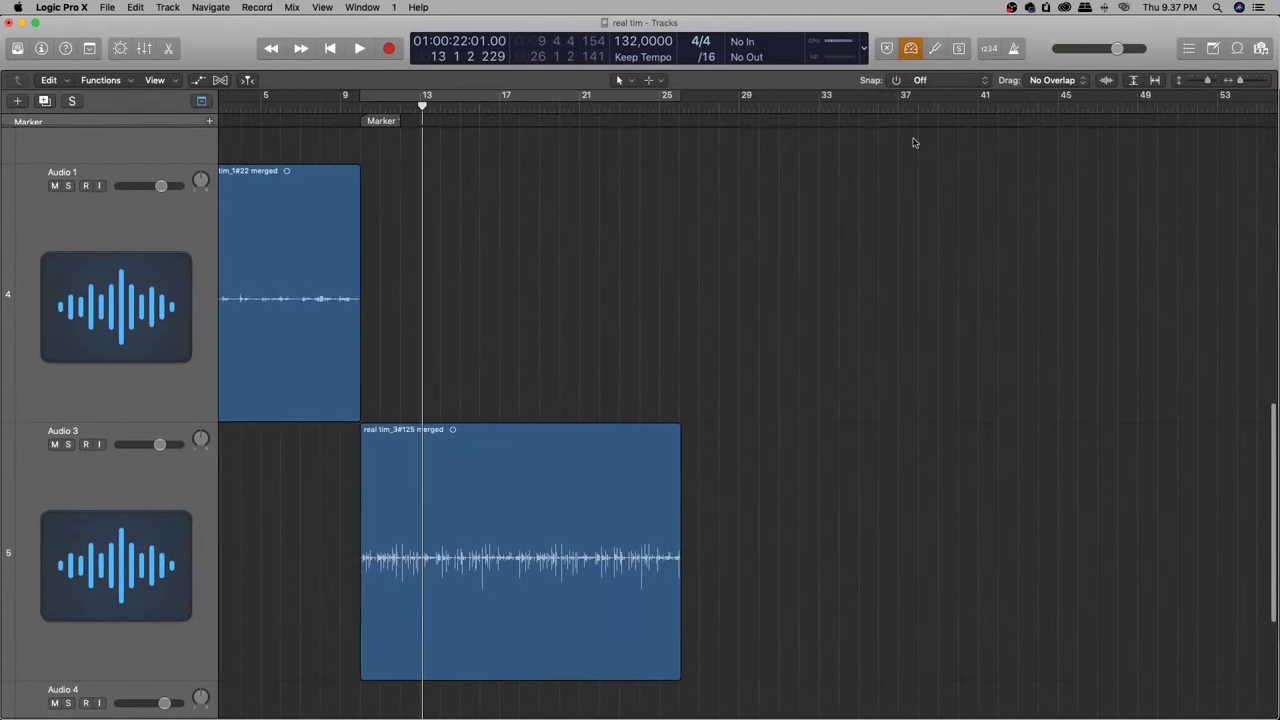
{"action": "left_click", "coordinate": [1112, 82]}
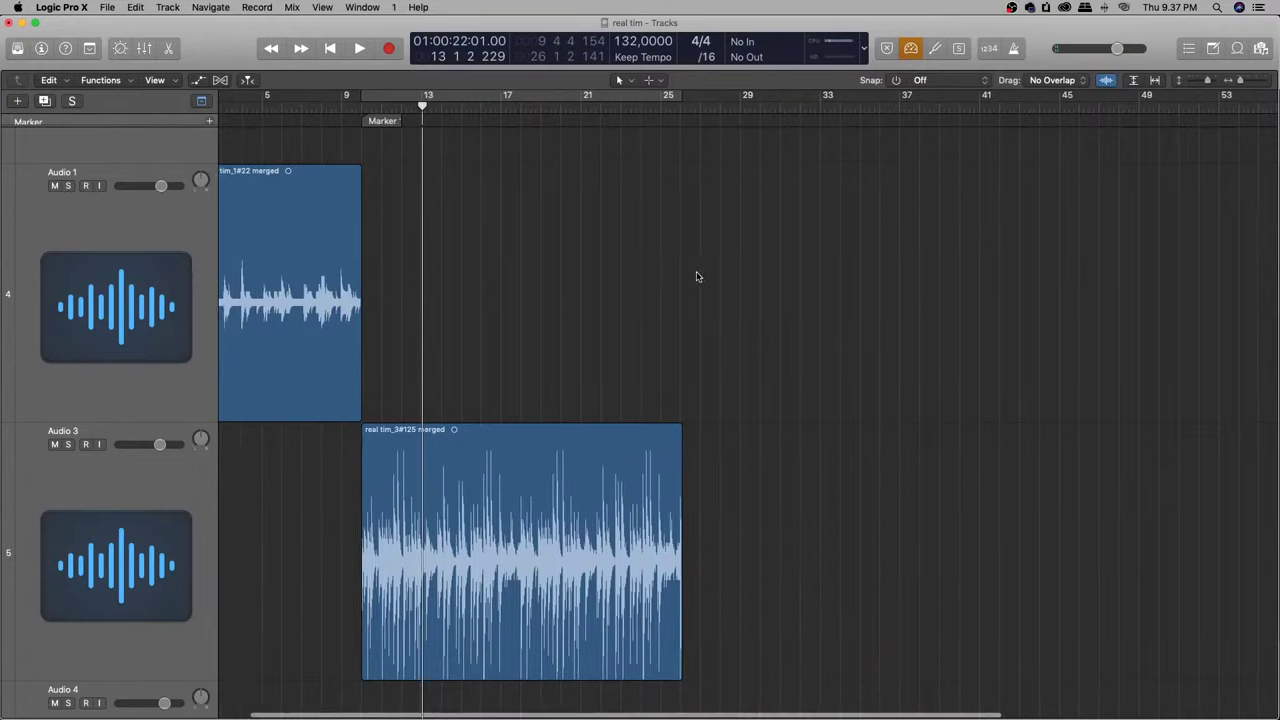
{"action": "scroll", "coordinate": [697, 277], "scroll_direction": "up", "scroll_amount": 5}
{"action": "scroll", "coordinate": [697, 277], "scroll_direction": "left", "scroll_amount": 2}
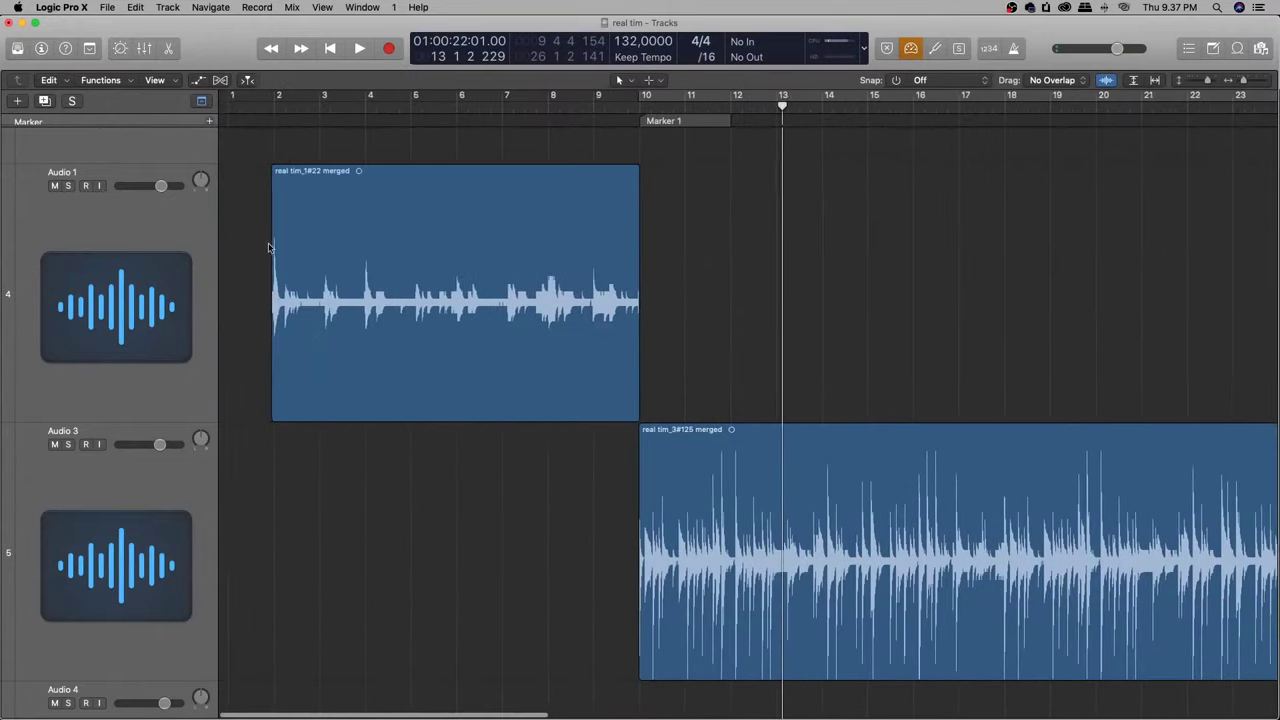
Solo Audio 1 and set the cycle range over its merged region, from 1 4 3 228 to 9 4 4 207
{"action": "left_click", "coordinate": [68, 187]}
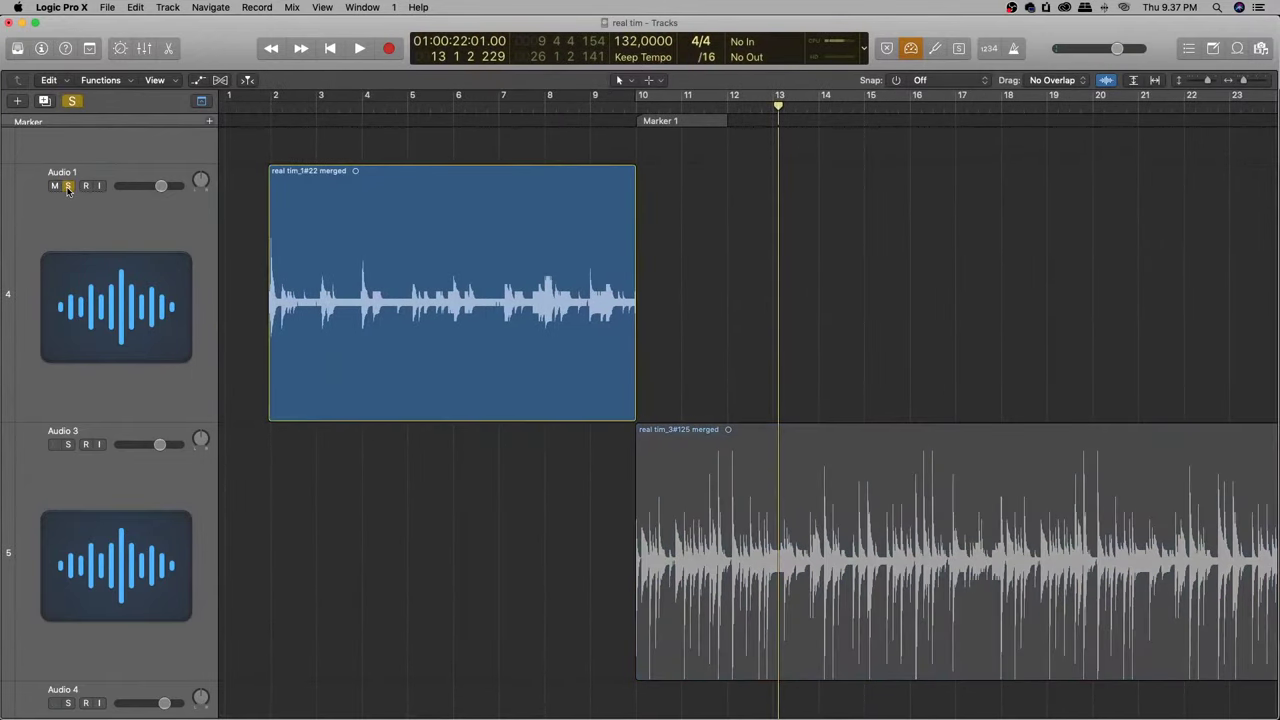
{"action": "left_click", "coordinate": [271, 97]}
{"action": "left_click_drag", "start_coordinate": [272, 97], "coordinate": [636, 102]}
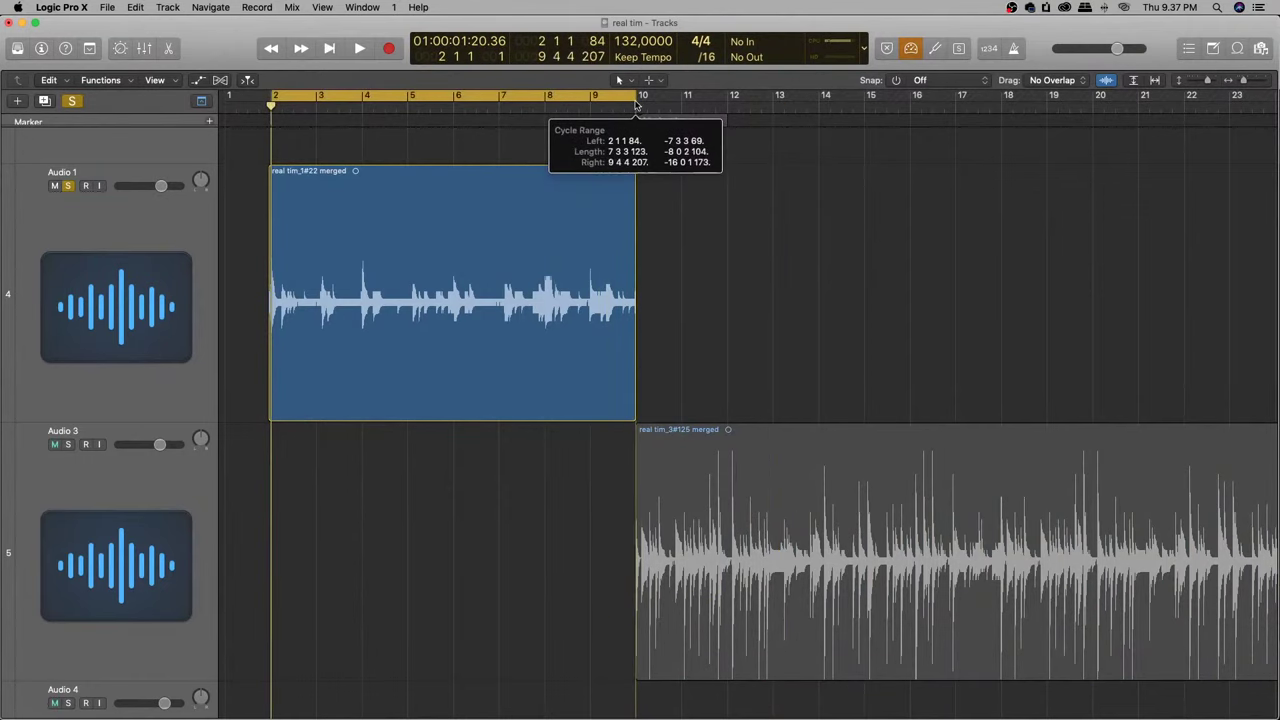
{"action": "double_click", "coordinate": [640, 120]}
{"action": "left_click_drag", "start_coordinate": [272, 100], "coordinate": [269, 100]}
Return to the mixer and turn off solo on Audio 1
{"action": "key", "text": "x"}
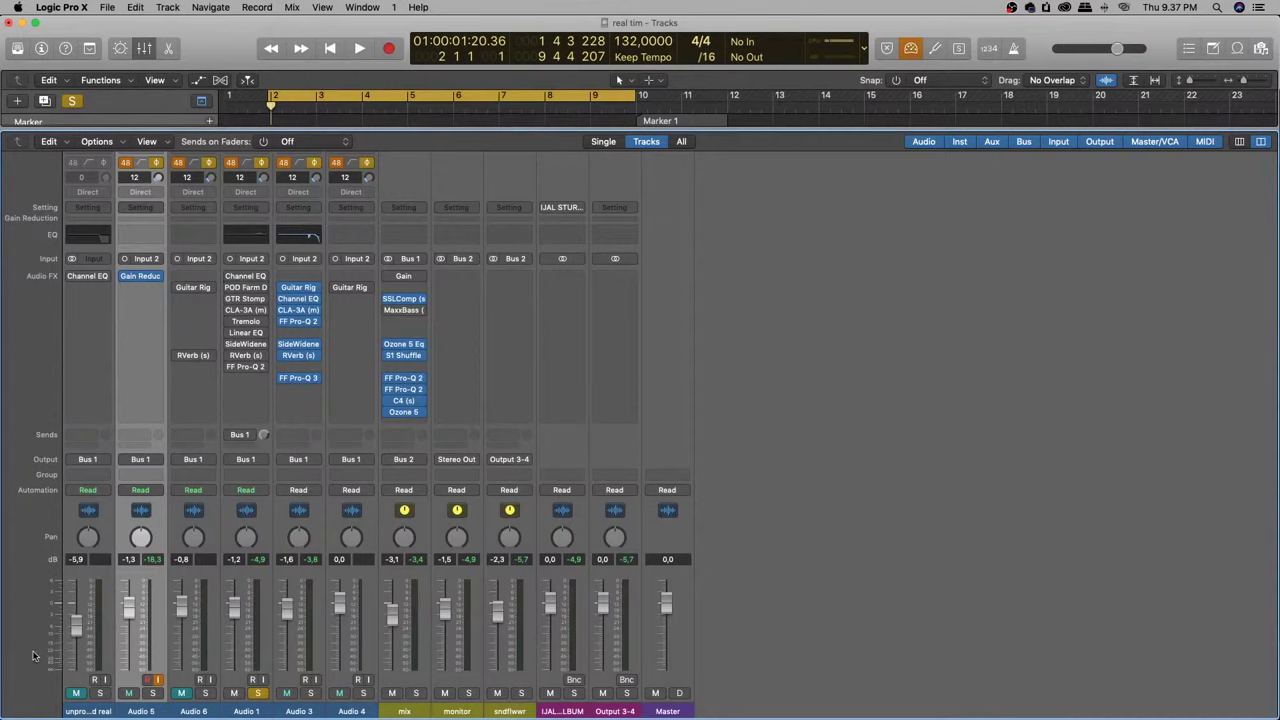
{"action": "left_click", "coordinate": [157, 680]}
{"action": "left_click", "coordinate": [259, 692]}
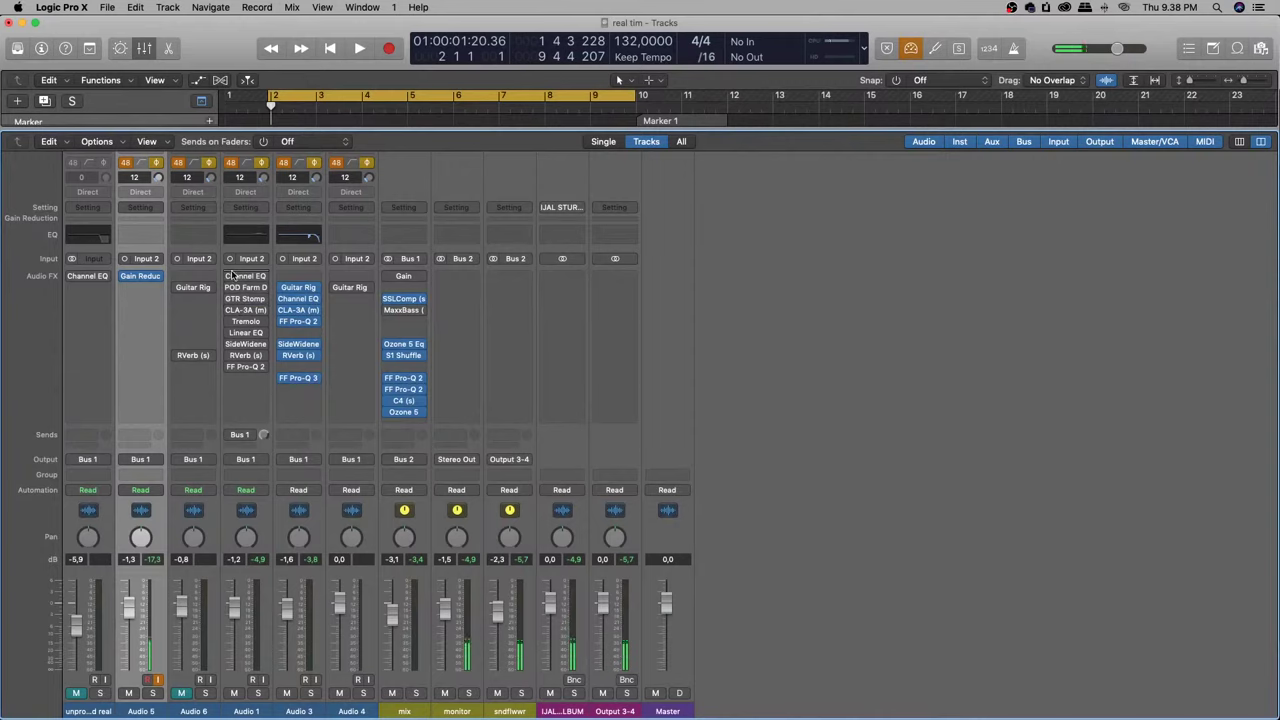
Play the cycled section, re-enable Channel EQ on Audio 1, and inspect its curve
{"action": "mouse_move", "coordinate": [233, 277]}
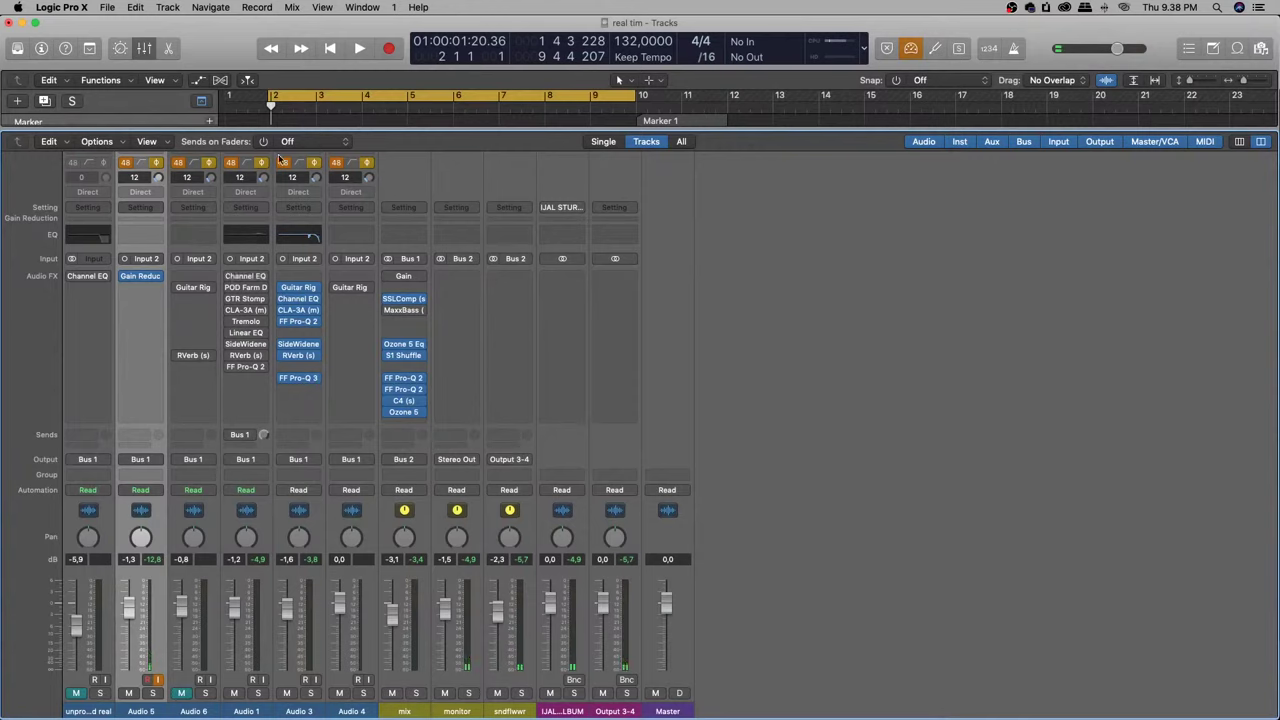
{"action": "key", "text": "space"}
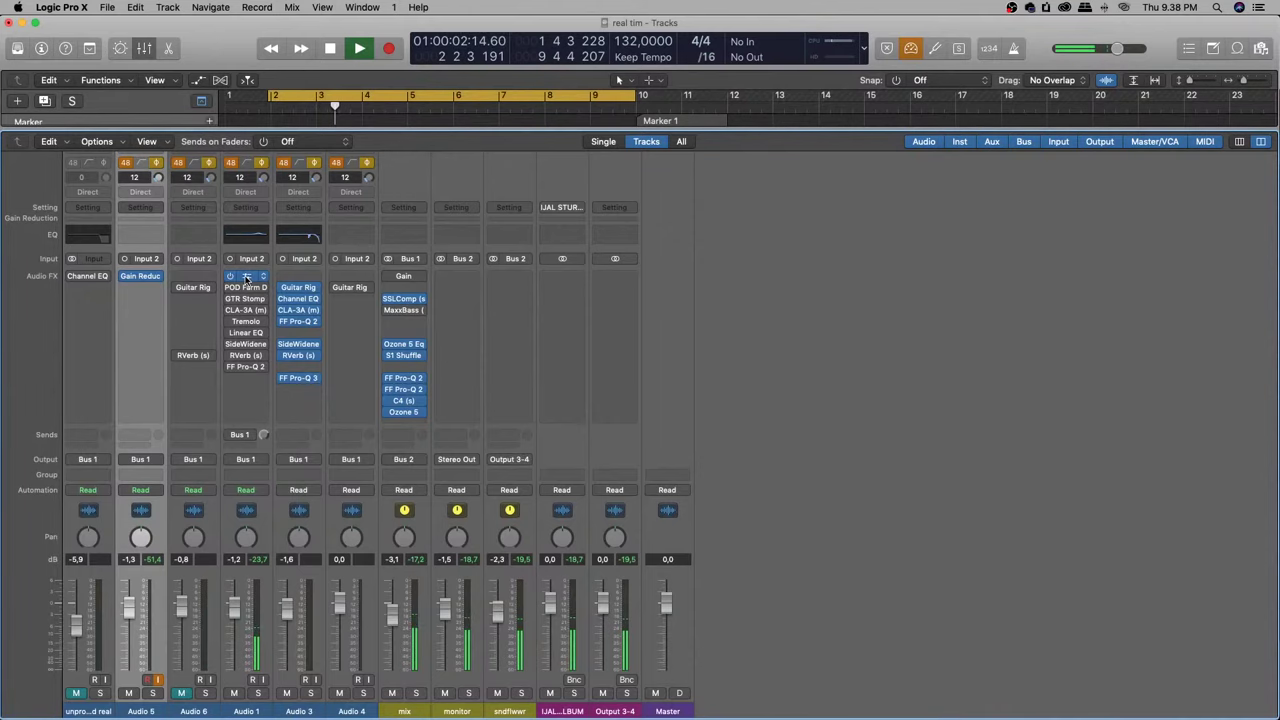
{"action": "left_click", "coordinate": [246, 277]}
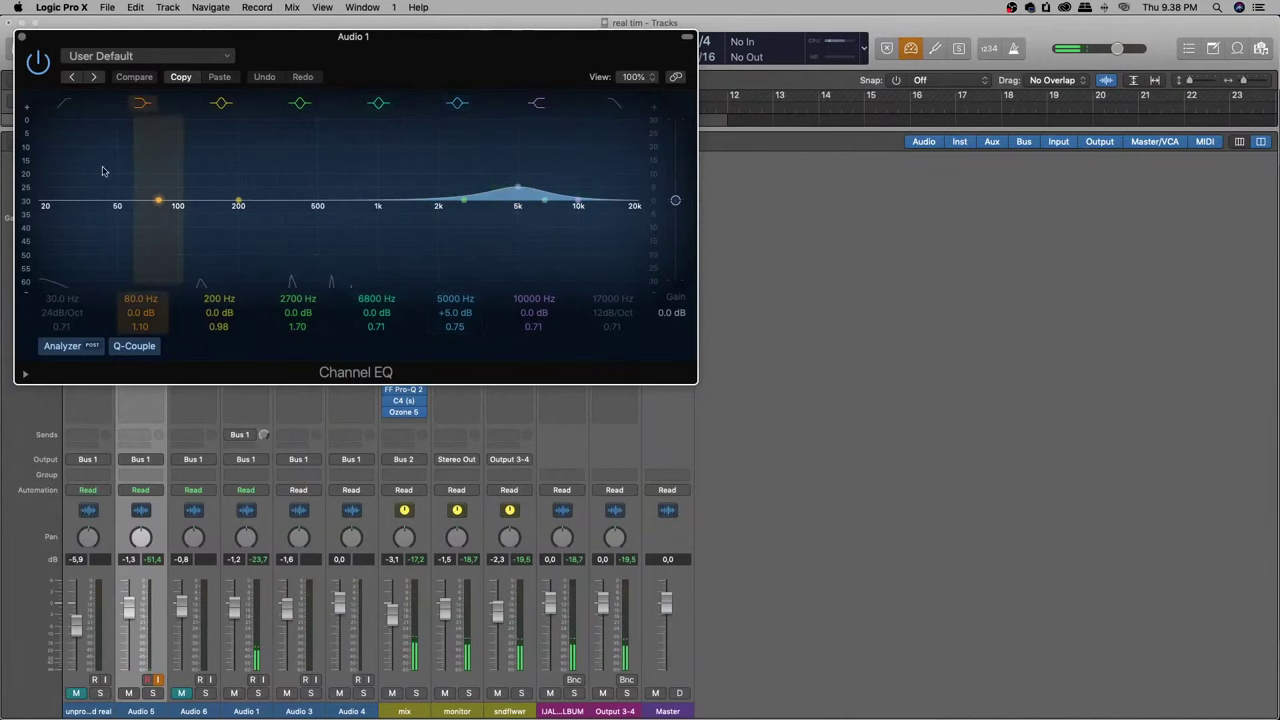
{"action": "key", "text": "super+w"}
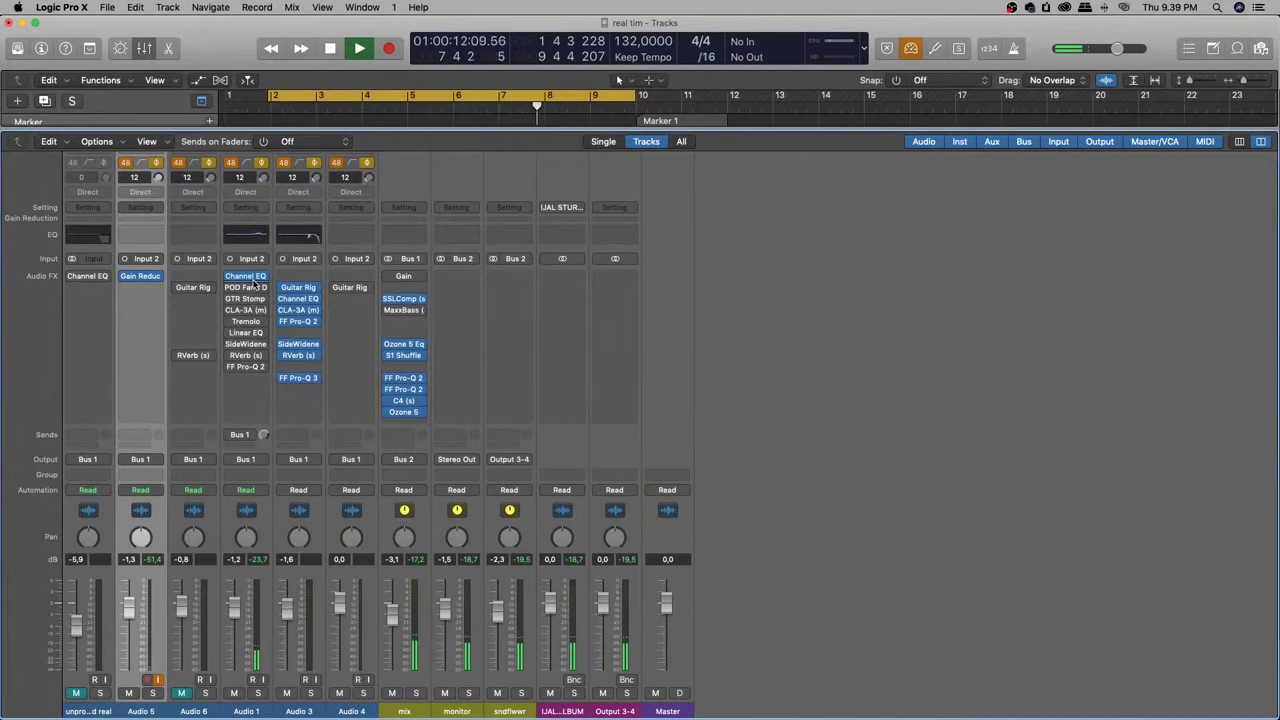
Re-enable POD Farm Distortions on Audio 1, view its Screamer pedal, and lower the mix bus fader to -5.2 dB
{"action": "left_click", "coordinate": [249, 289]}
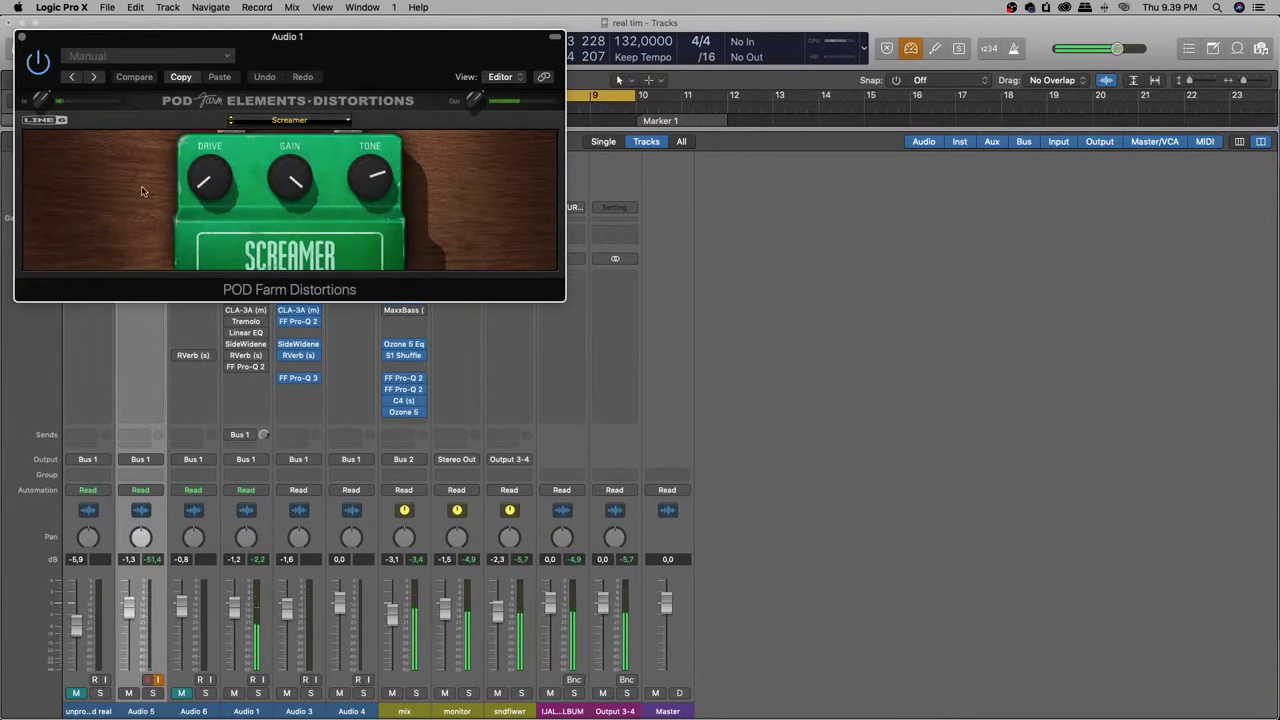
{"action": "left_click_drag", "start_coordinate": [390, 632], "coordinate": [395, 632]}
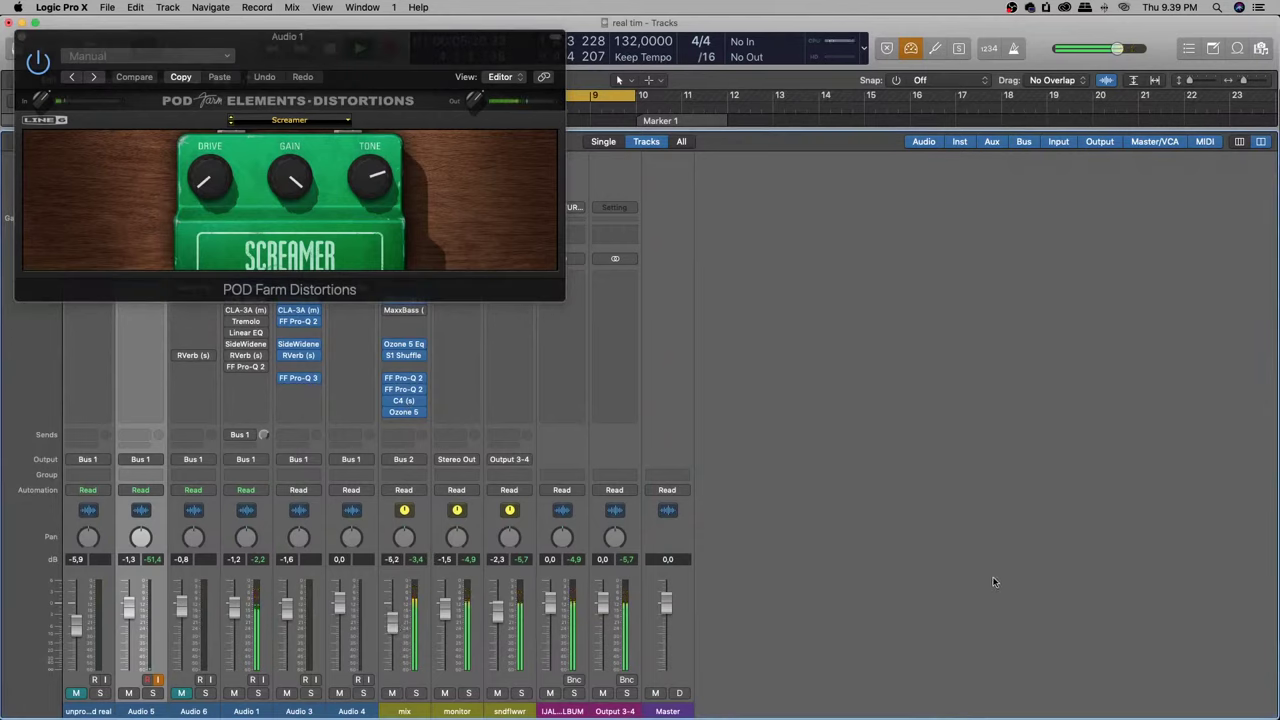
{"action": "left_click", "coordinate": [22, 37]}
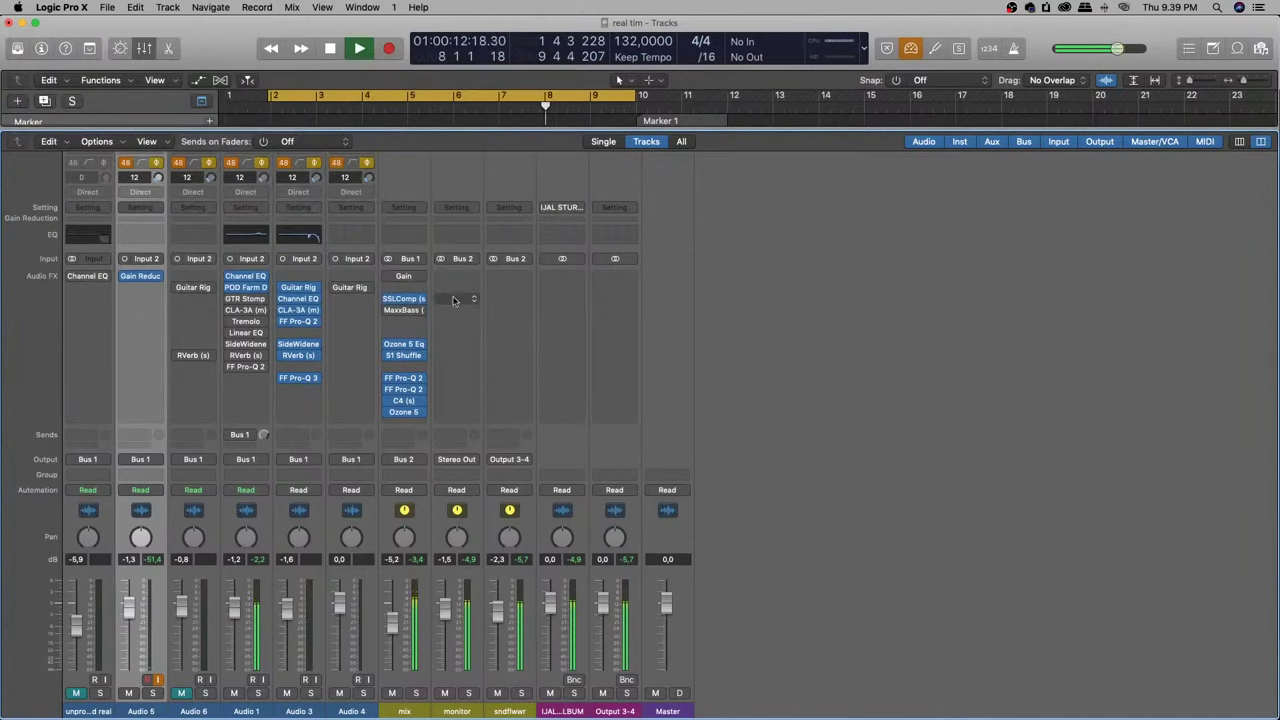
Re-enable GTR Stomp 2 on Audio 1 and adjust the Pitcher pedal's Mix knob
{"action": "left_click", "coordinate": [247, 300]}
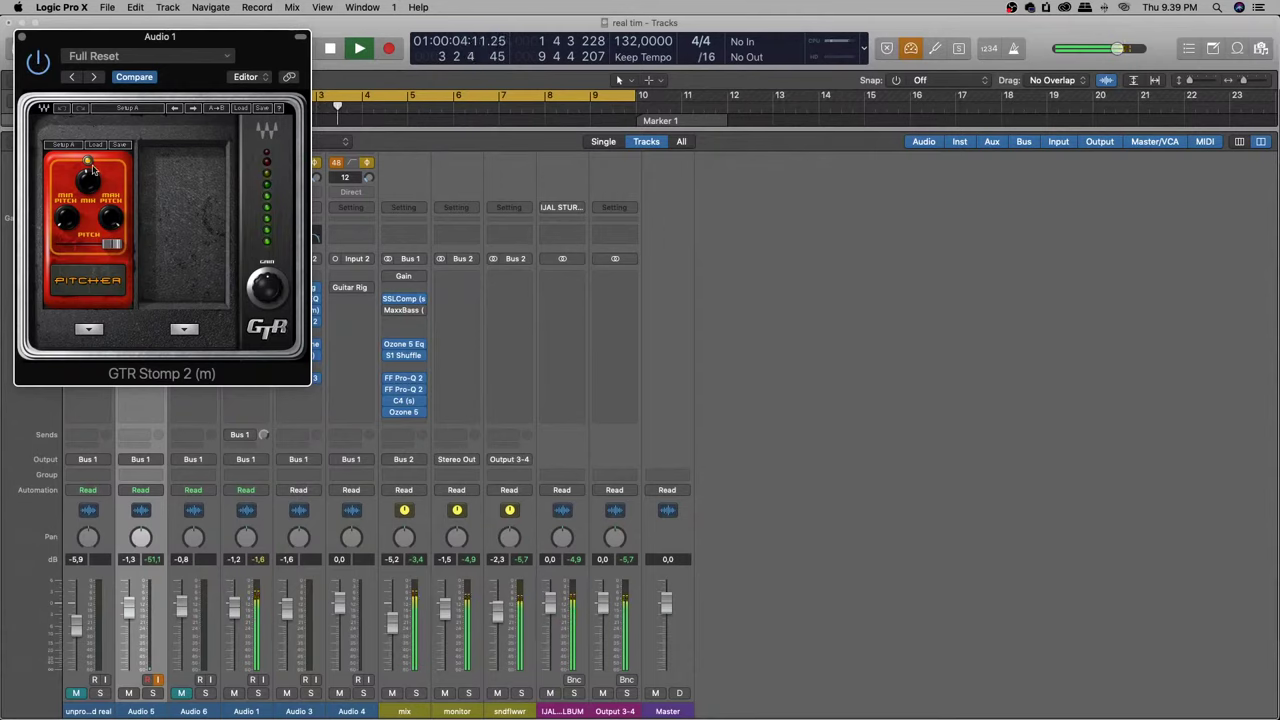
{"action": "left_click_drag", "start_coordinate": [88, 176], "coordinate": [89, 189]}
{"action": "left_click_drag", "start_coordinate": [89, 189], "coordinate": [88, 180]}
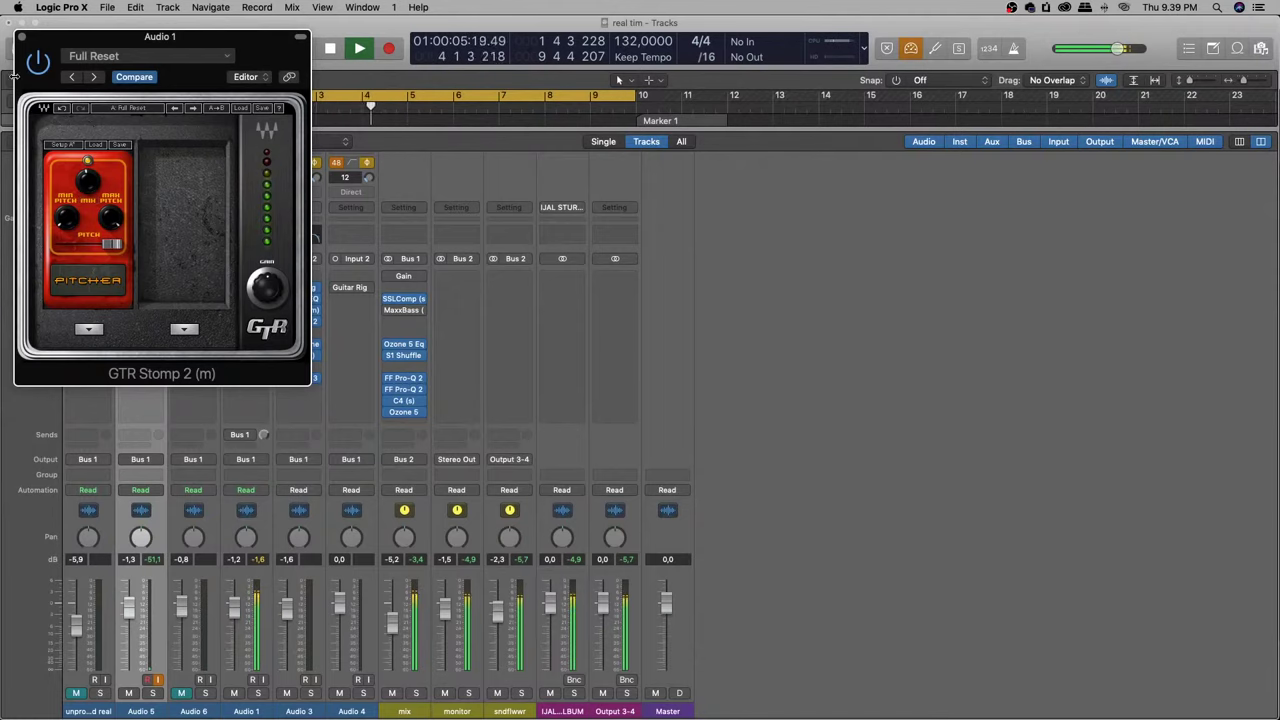
{"action": "left_click", "coordinate": [20, 37]}
Re-enable the CLA-3A compressor on Audio 1 and check its gain and peak reduction settings
{"action": "mouse_move", "coordinate": [228, 312]}
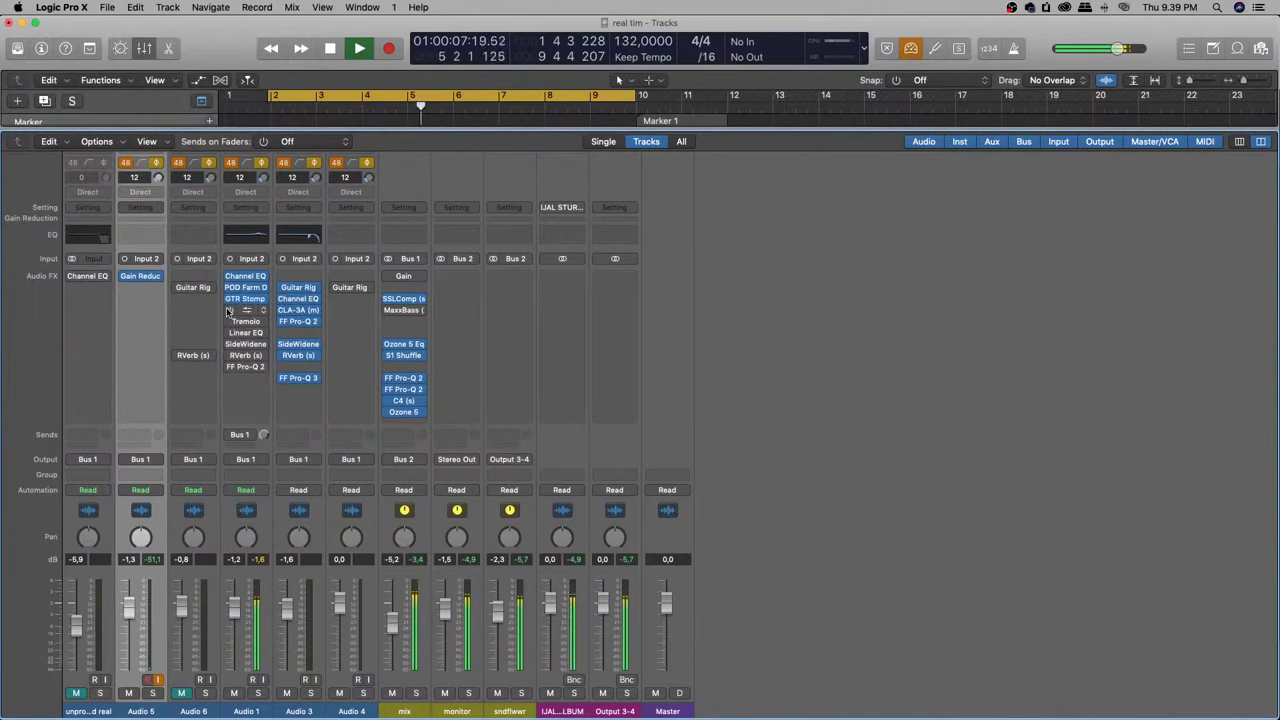
{"action": "left_click", "coordinate": [246, 310]}
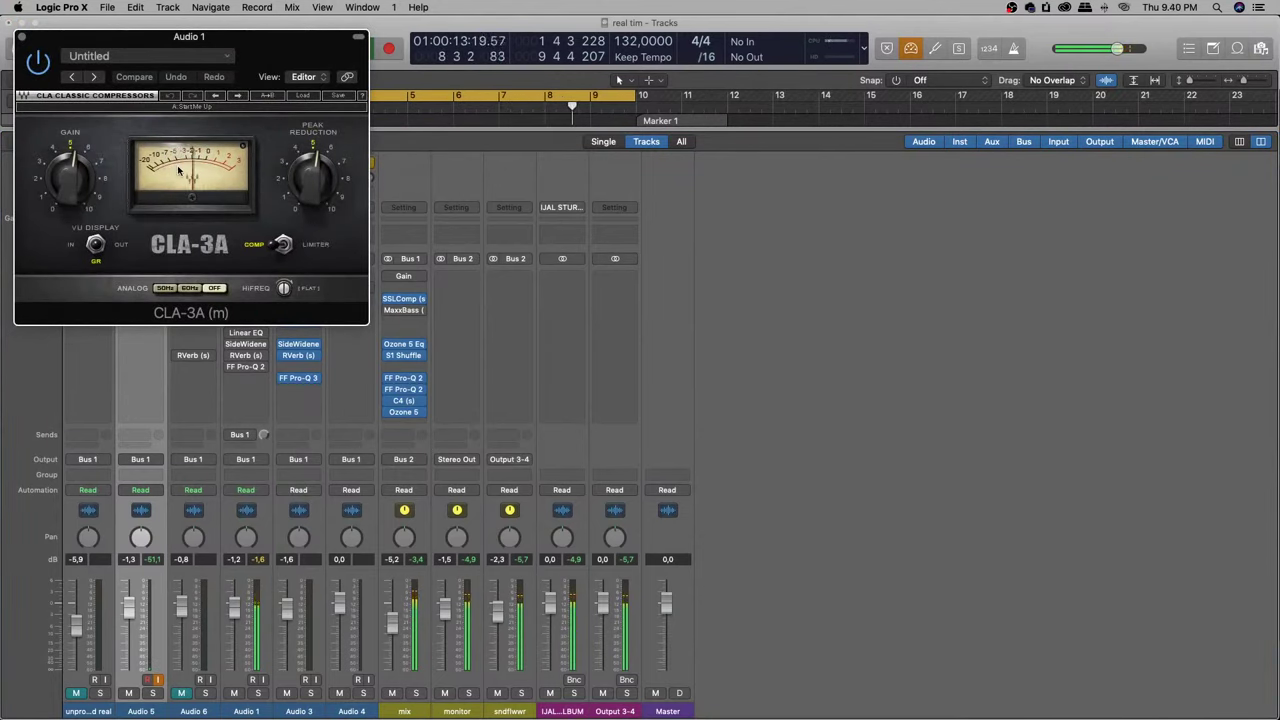
{"action": "left_click", "coordinate": [22, 38]}
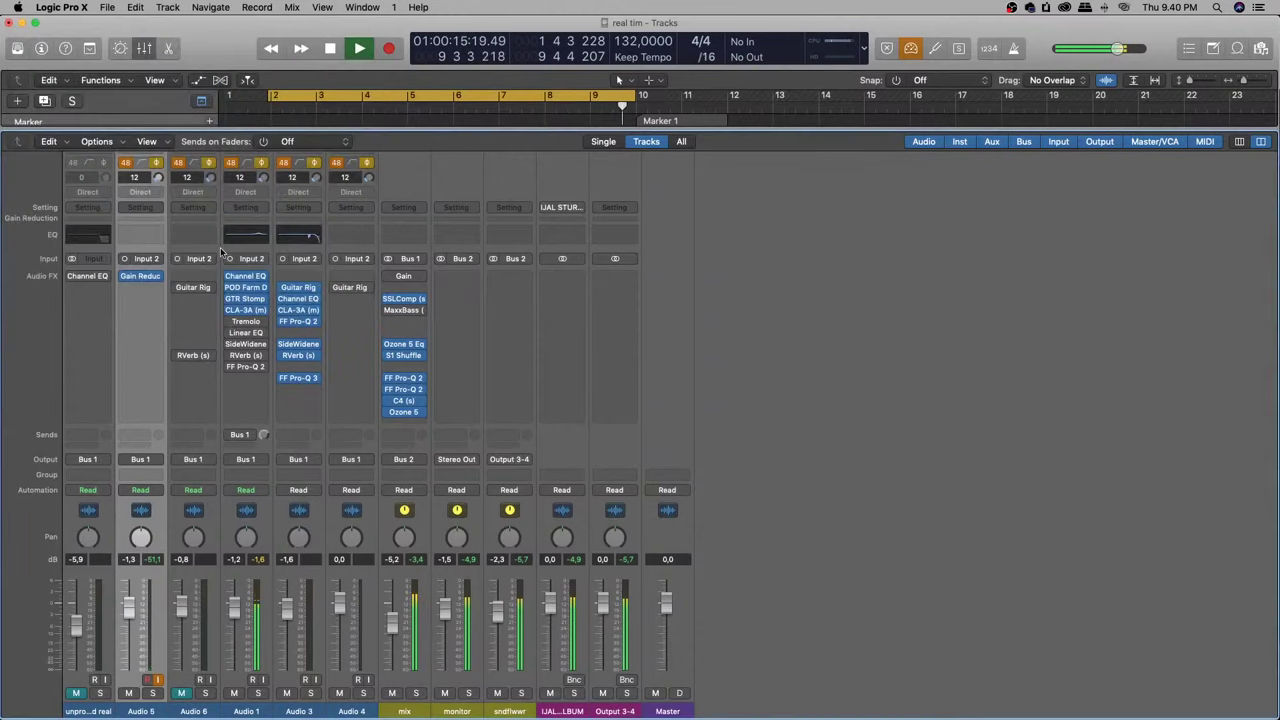
Re-enable Tremolo and Linear Phase EQ on Audio 1 and inspect the settings of both
{"action": "left_click", "coordinate": [244, 324]}
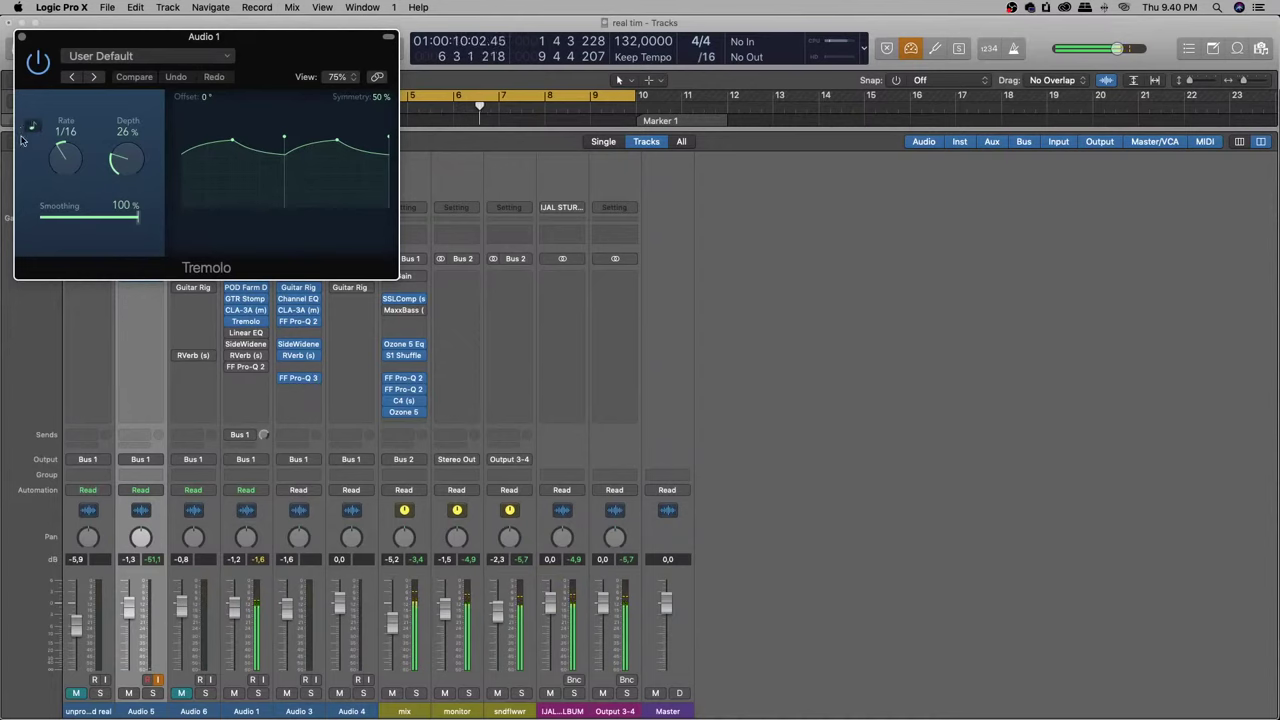
{"action": "left_click", "coordinate": [21, 37]}
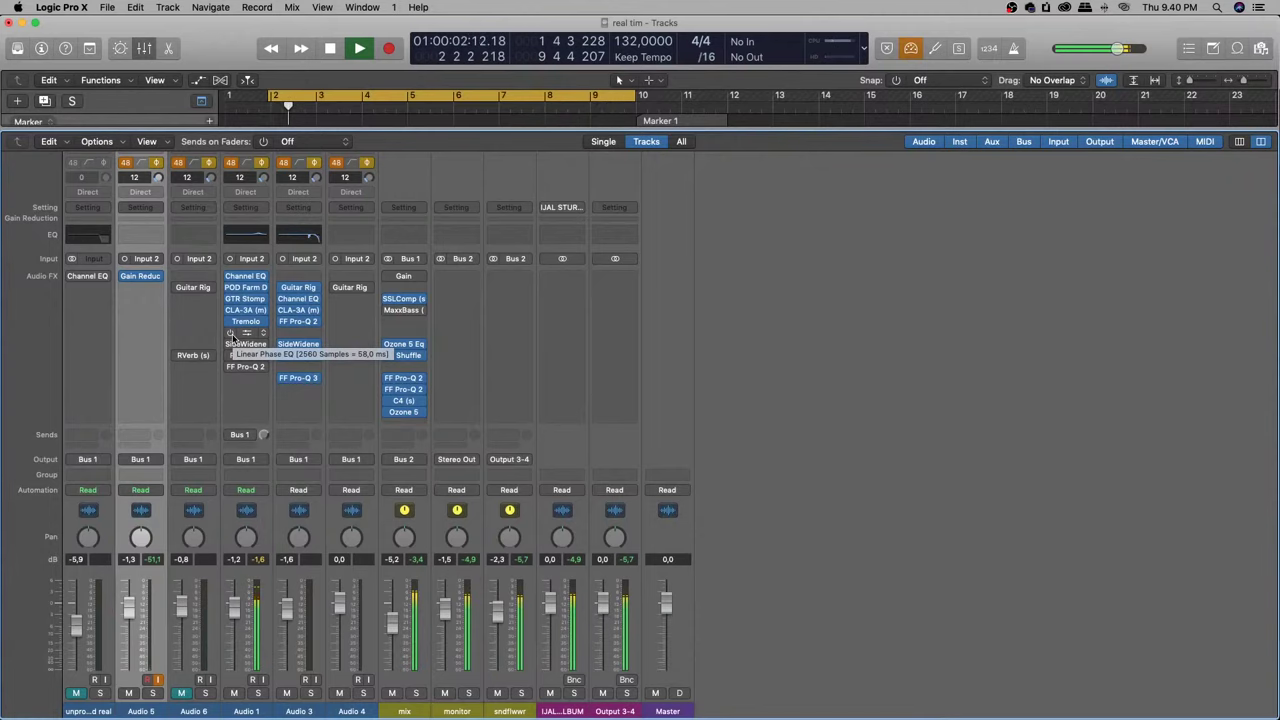
{"action": "left_click", "coordinate": [230, 334]}
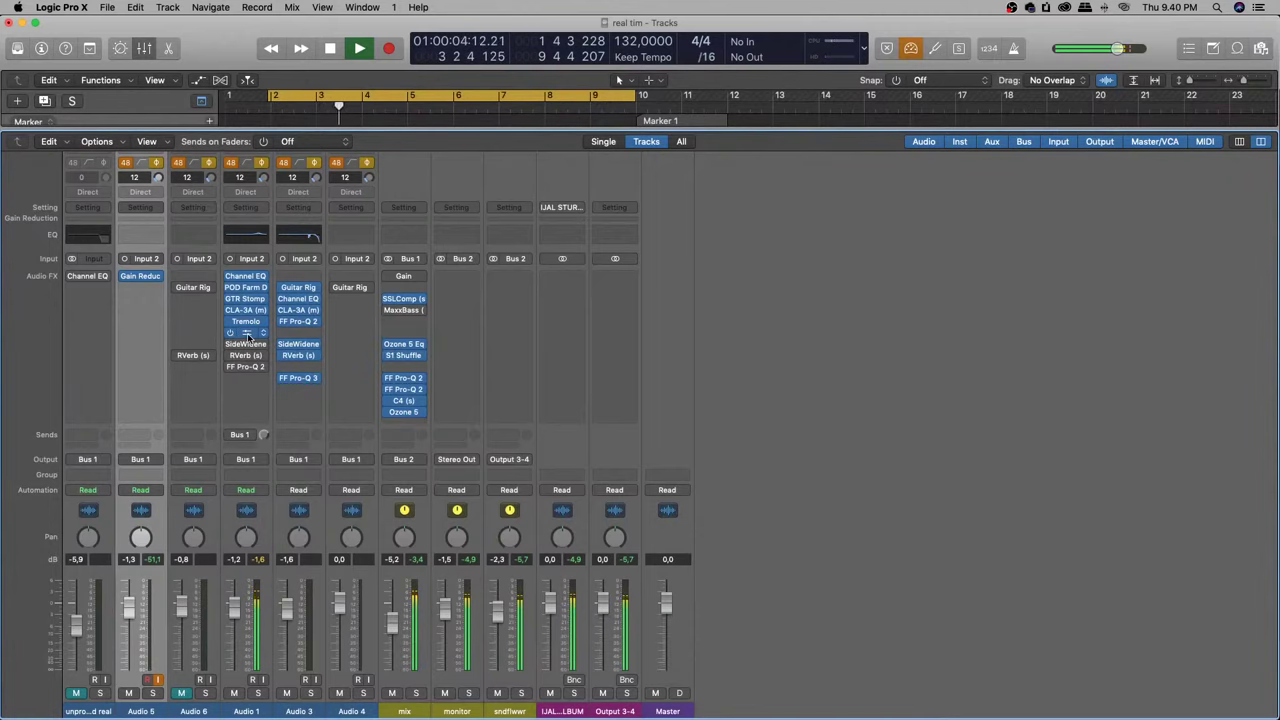
{"action": "left_click", "coordinate": [246, 334]}
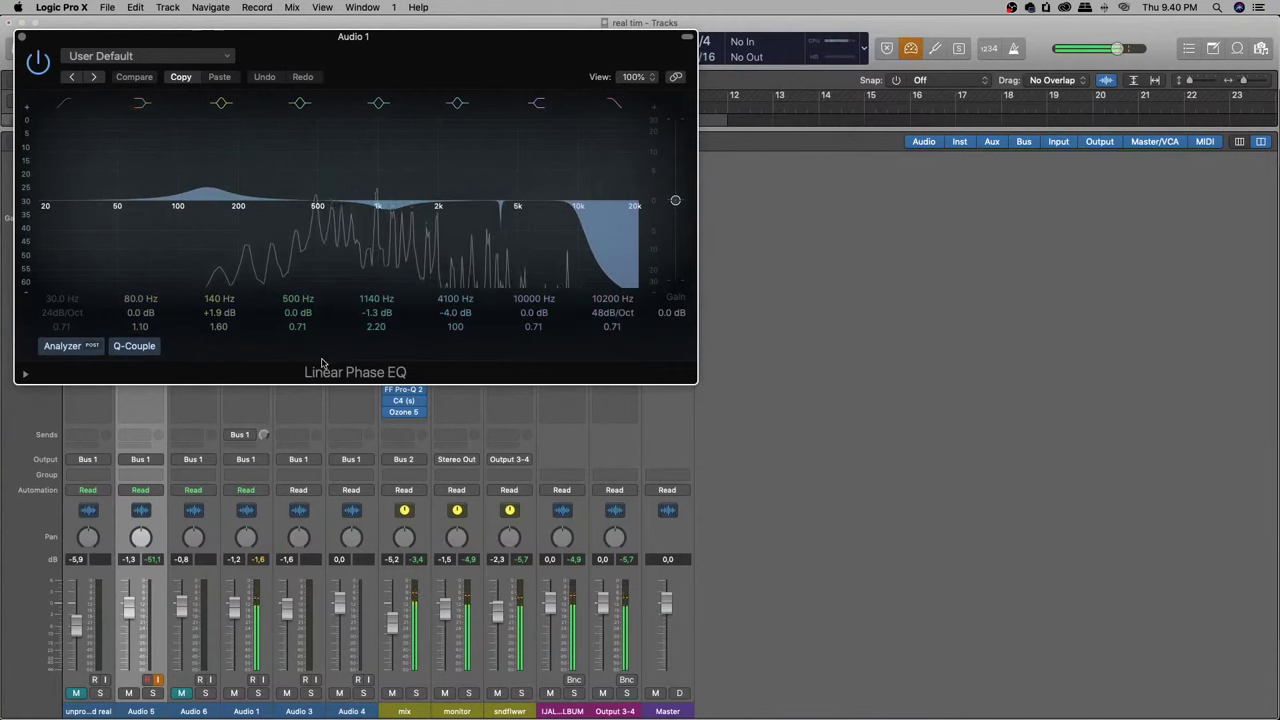
{"action": "left_click", "coordinate": [20, 37]}
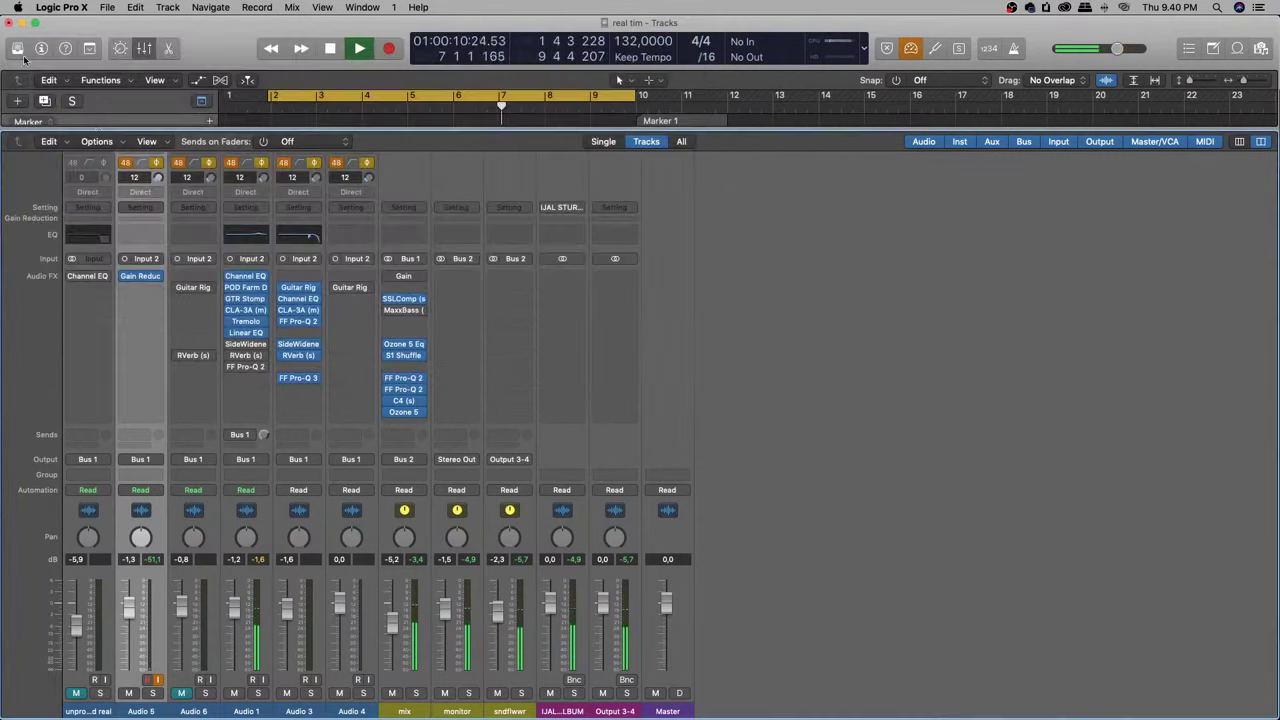
Inspect SideWidener on Audio 1 with the effect active and try out its Width knob
{"action": "left_click", "coordinate": [246, 346]}
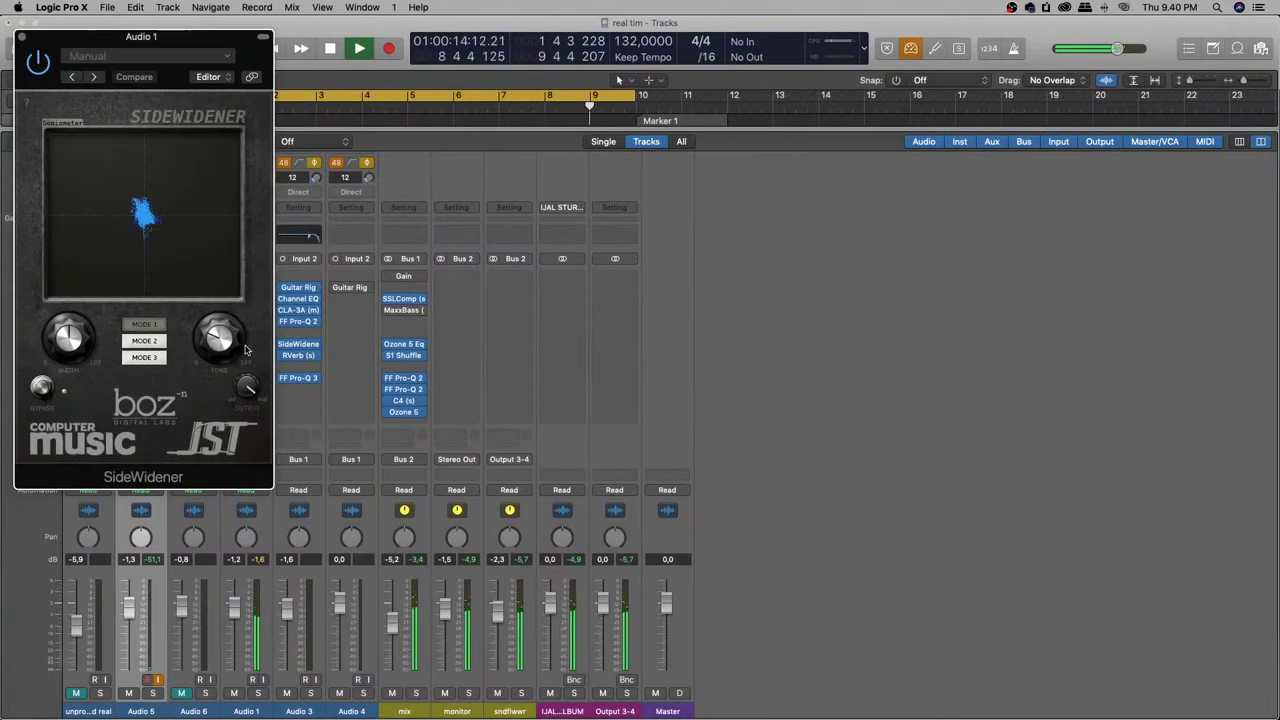
{"action": "left_click_drag", "start_coordinate": [82, 344], "coordinate": [80, 332]}
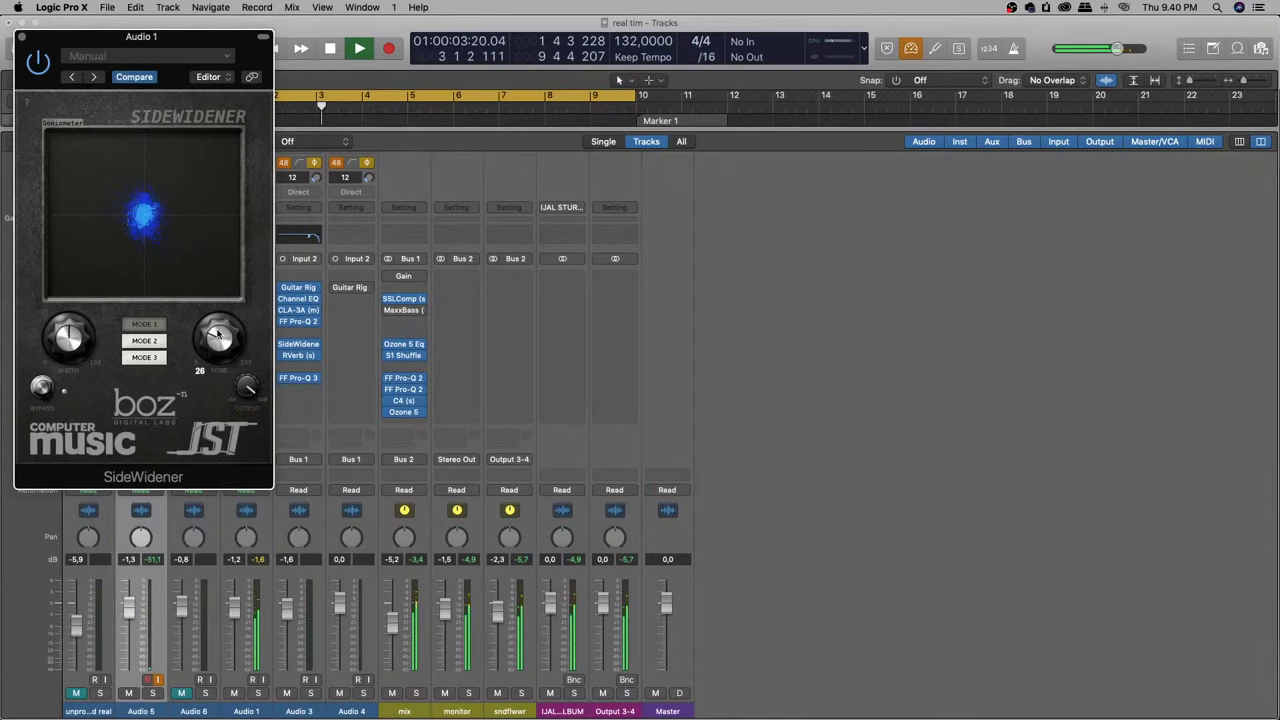
{"action": "left_click", "coordinate": [21, 38]}
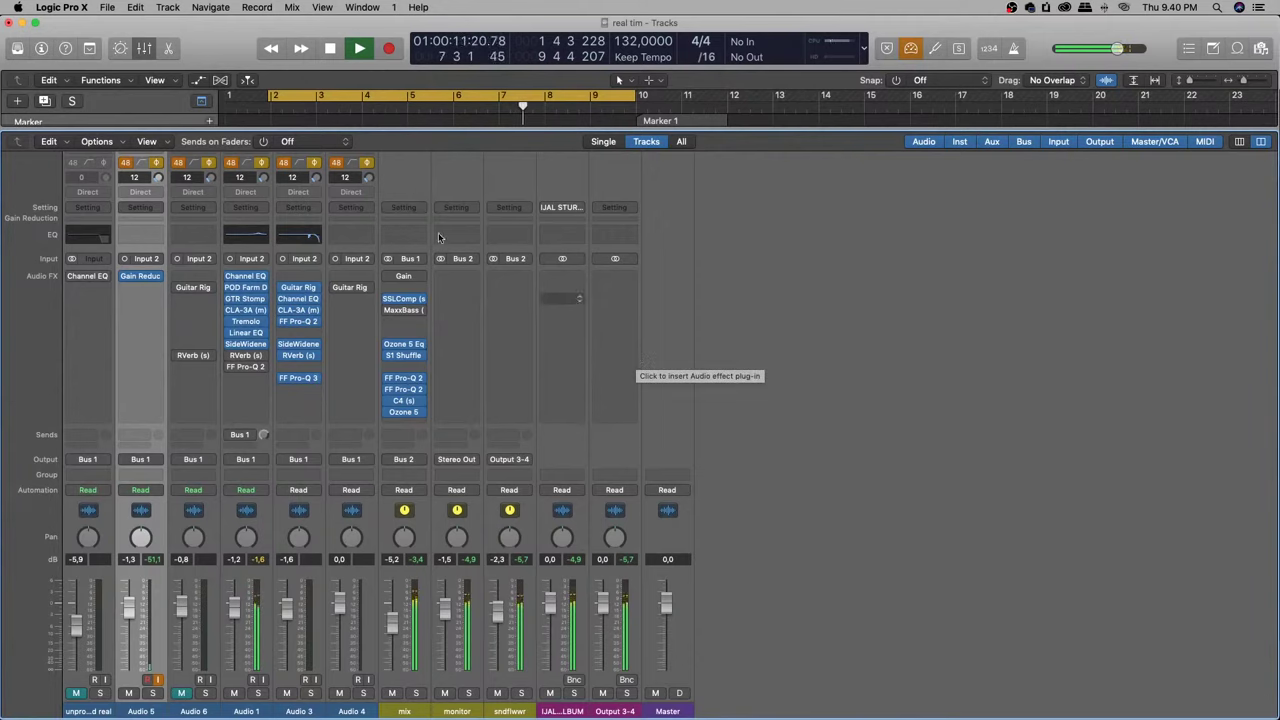
Re-enable RVerb on Audio 1 and check its vocal reverb settings
{"action": "left_click", "coordinate": [245, 357]}
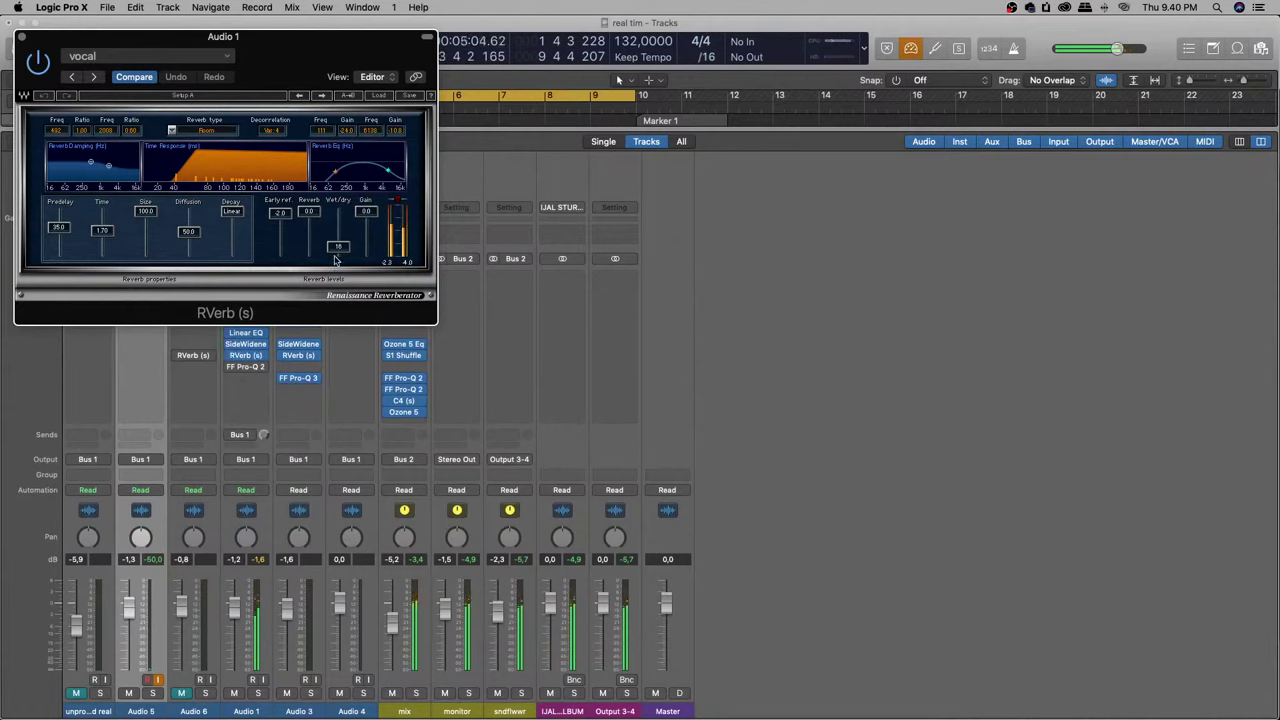
{"action": "left_click", "coordinate": [21, 37]}
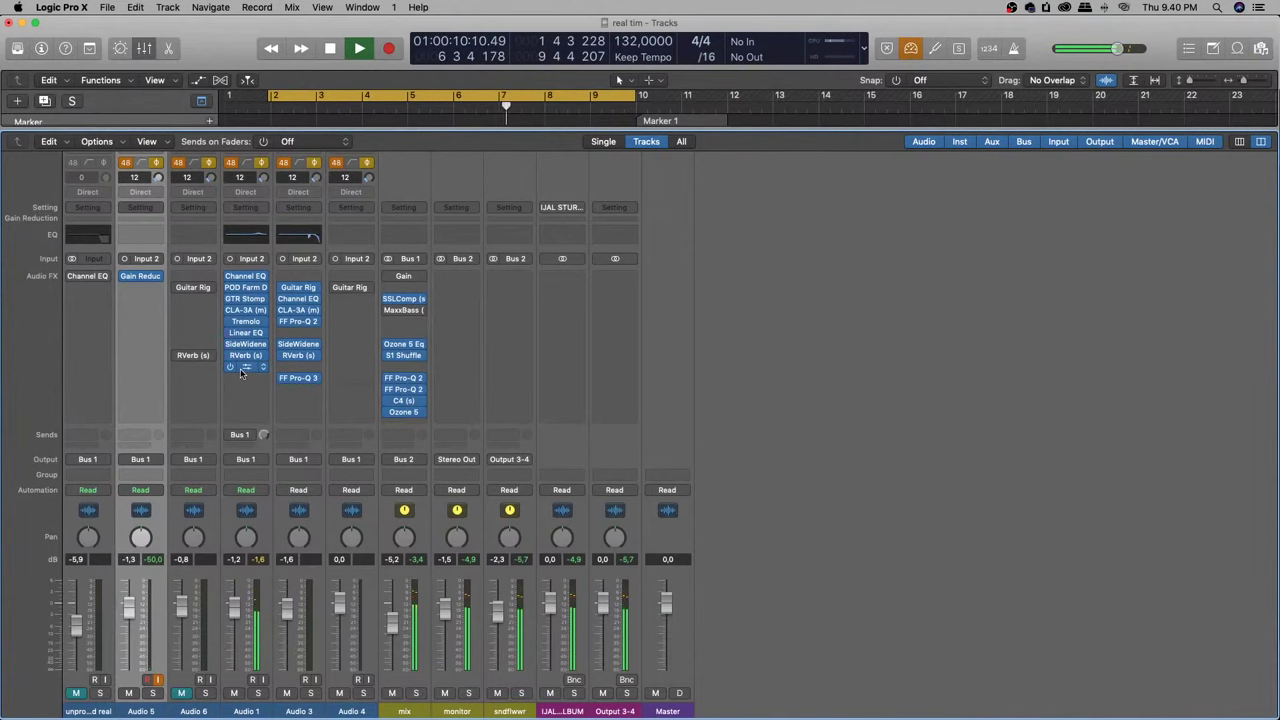
Inspect FF Pro-Q 2 on Audio 1 and audition its narrow 3 kHz cut and its 9.8 kHz cut in solo
{"action": "left_click", "coordinate": [240, 372]}
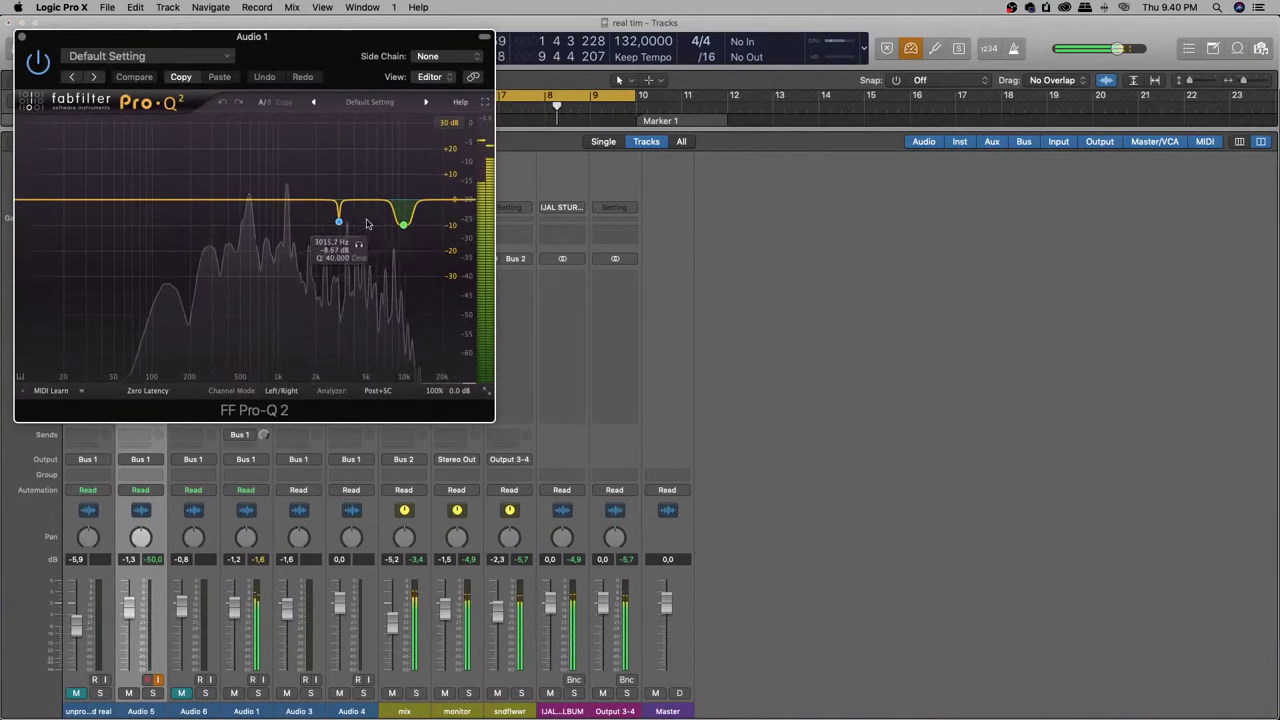
{"action": "left_click", "coordinate": [352, 243]}
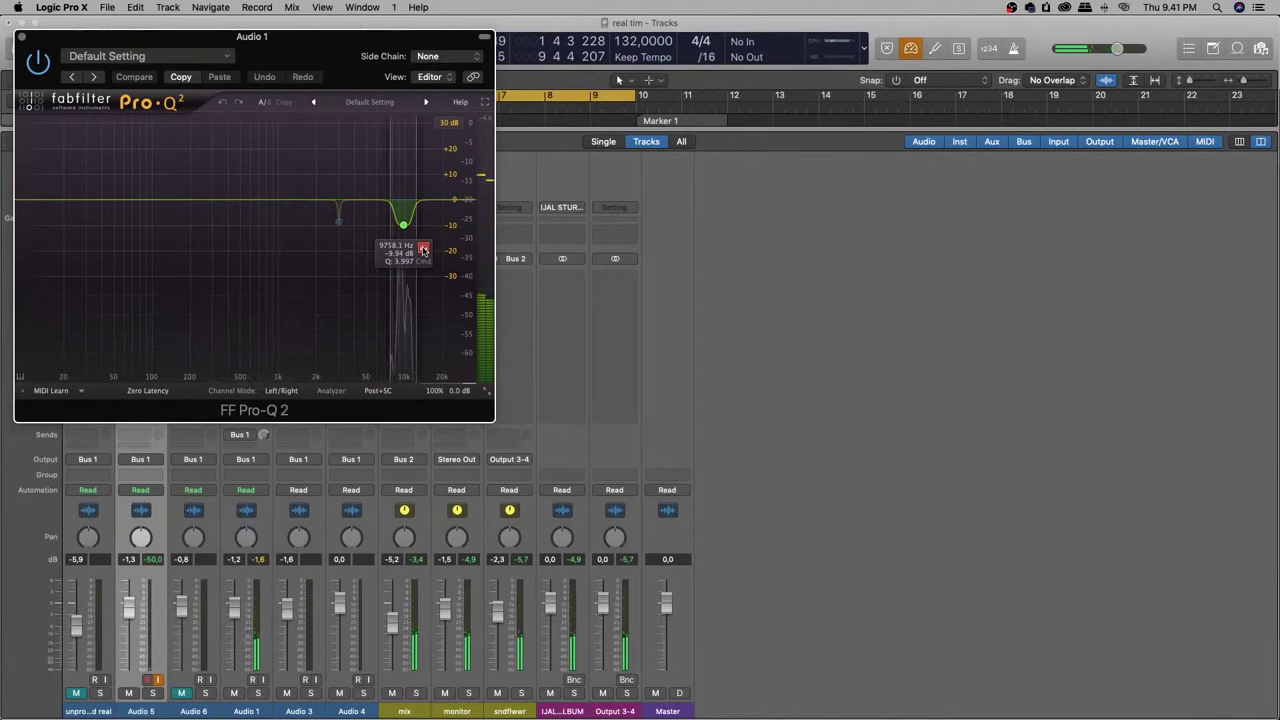
{"action": "left_click", "coordinate": [359, 246]}
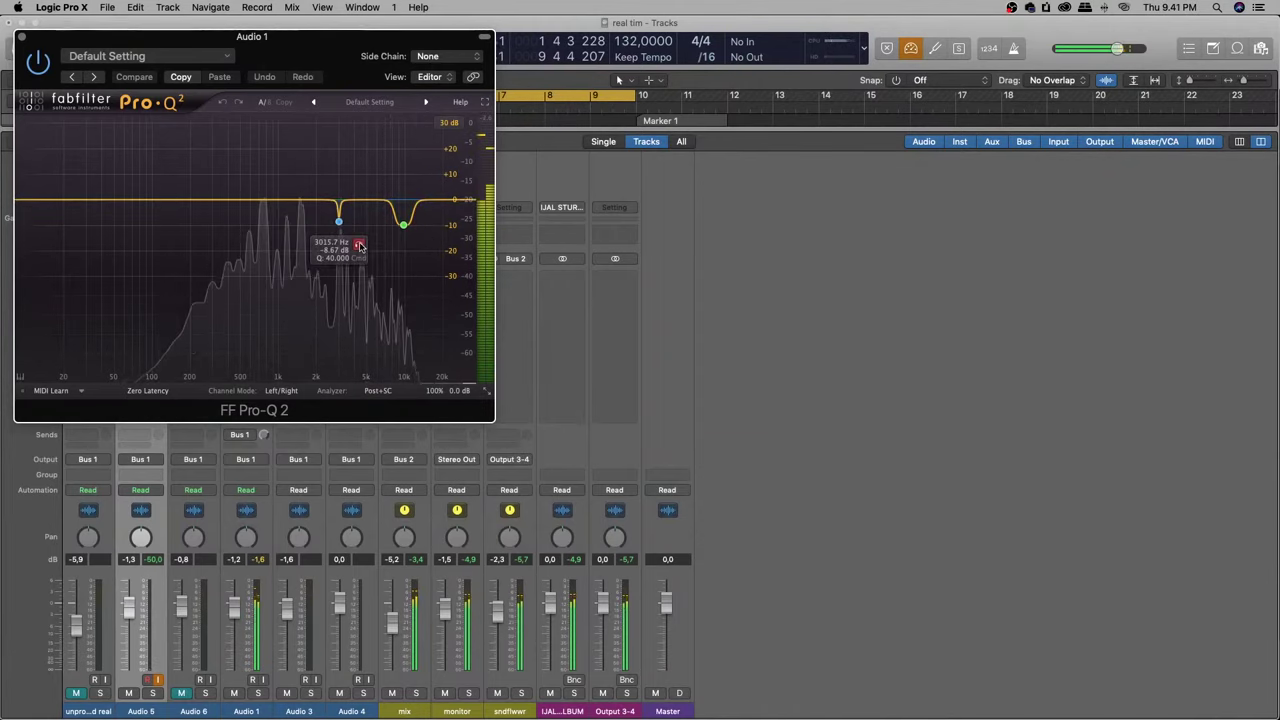
{"action": "left_click", "coordinate": [359, 246]}
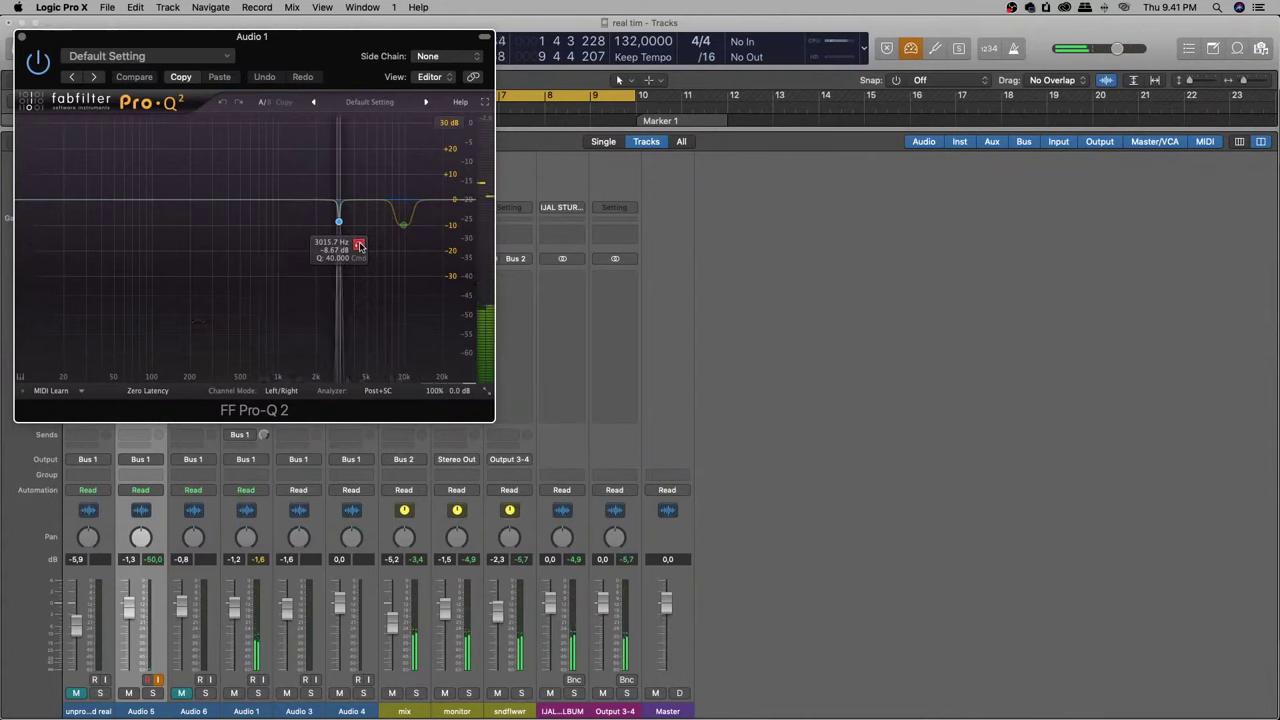
{"action": "left_click", "coordinate": [359, 246]}
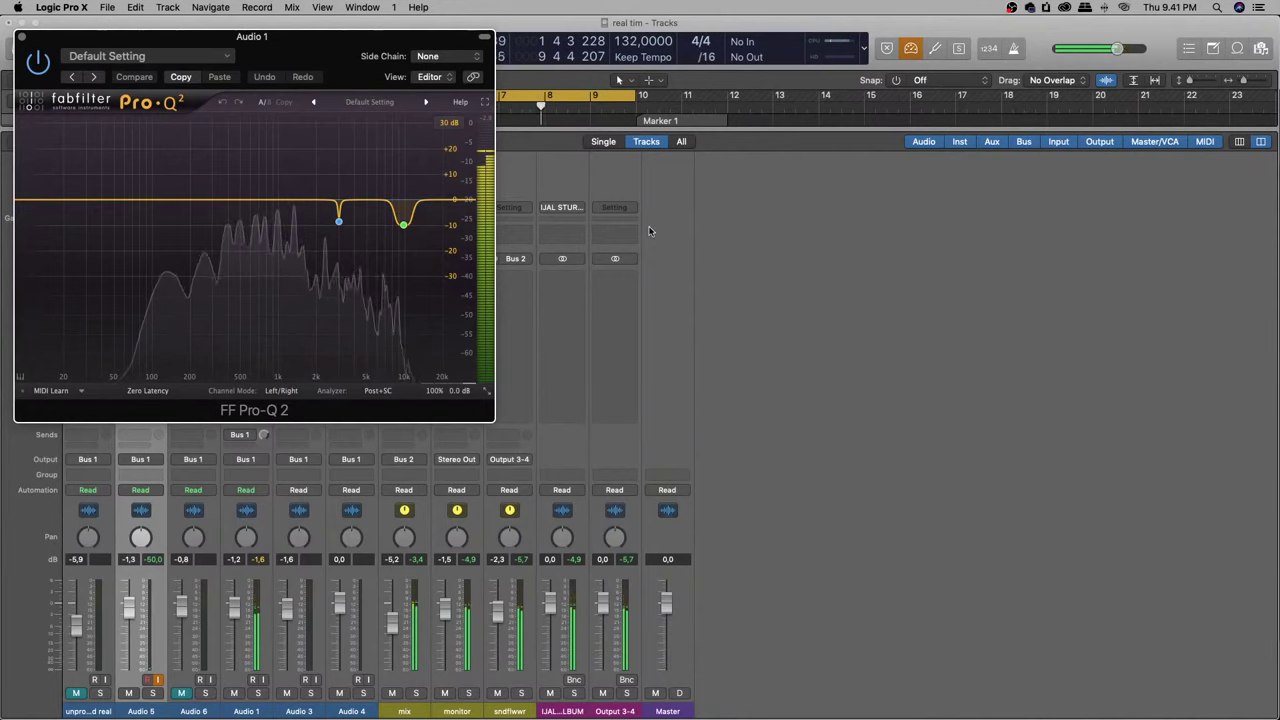
{"action": "left_click", "coordinate": [21, 37]}
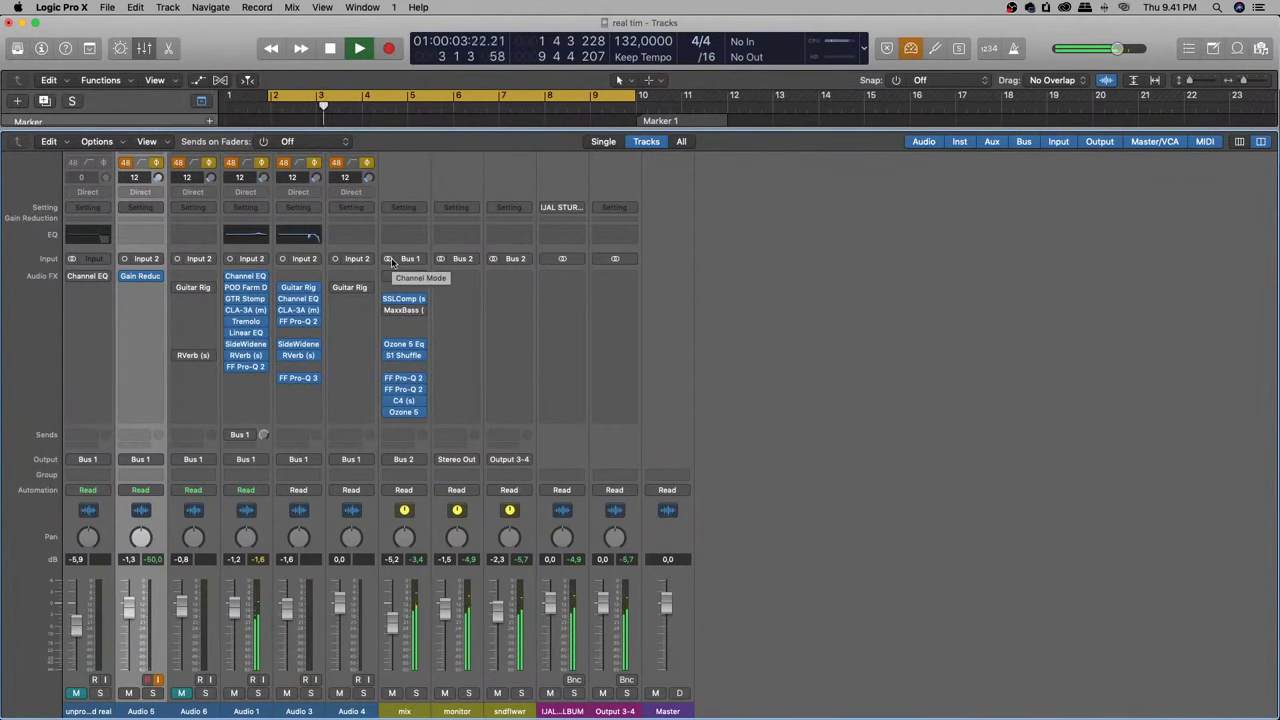
Stop playback, turn on Smart snapping and set the cycle range to bars 10–26 over the Audio 3 region
{"action": "key", "text": "space"}
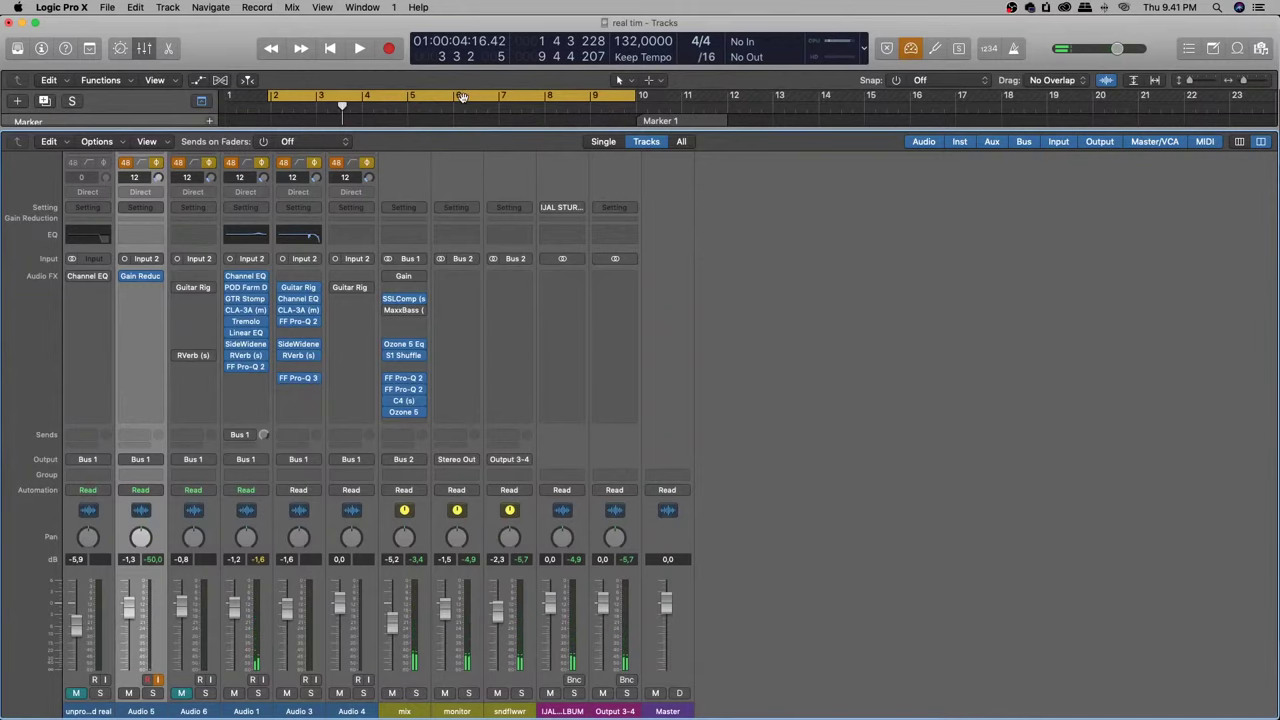
{"action": "key", "text": "x"}
{"action": "left_click_drag", "start_coordinate": [462, 97], "coordinate": [832, 101]}
{"action": "left_click", "coordinate": [835, 95]}
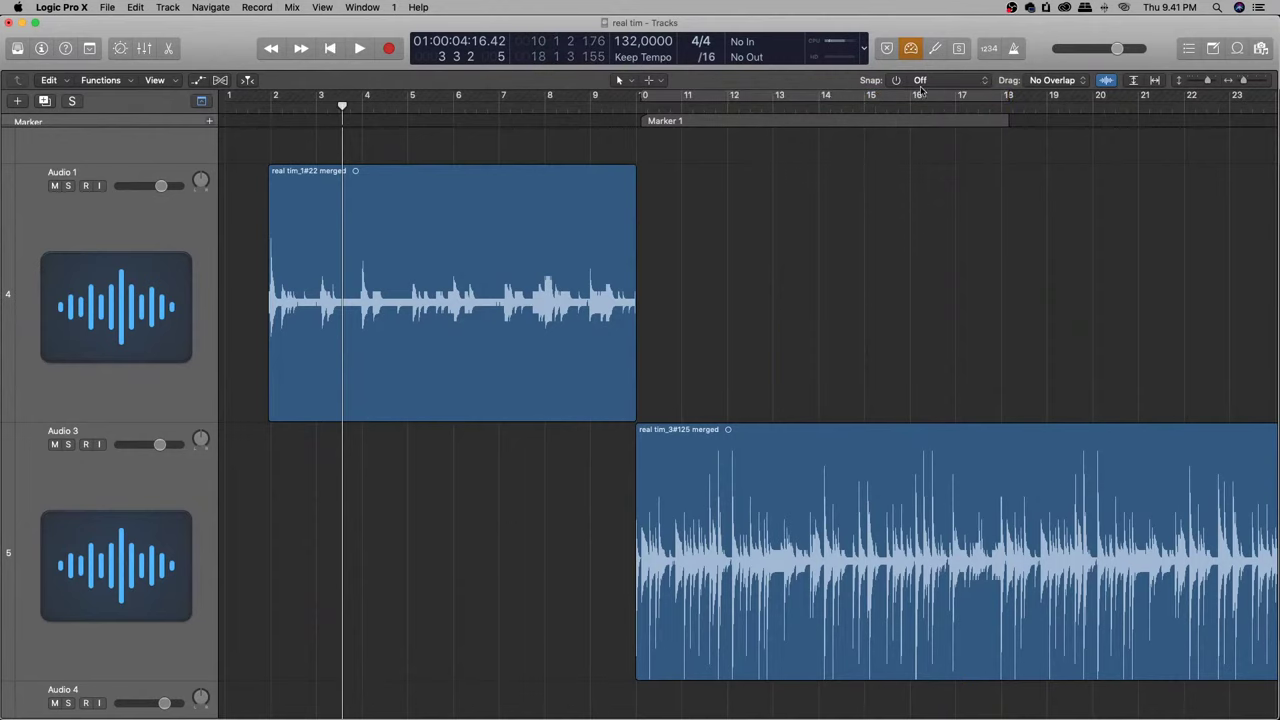
{"action": "left_click", "coordinate": [895, 85]}
{"action": "left_click_drag", "start_coordinate": [638, 96], "coordinate": [1155, 85]}
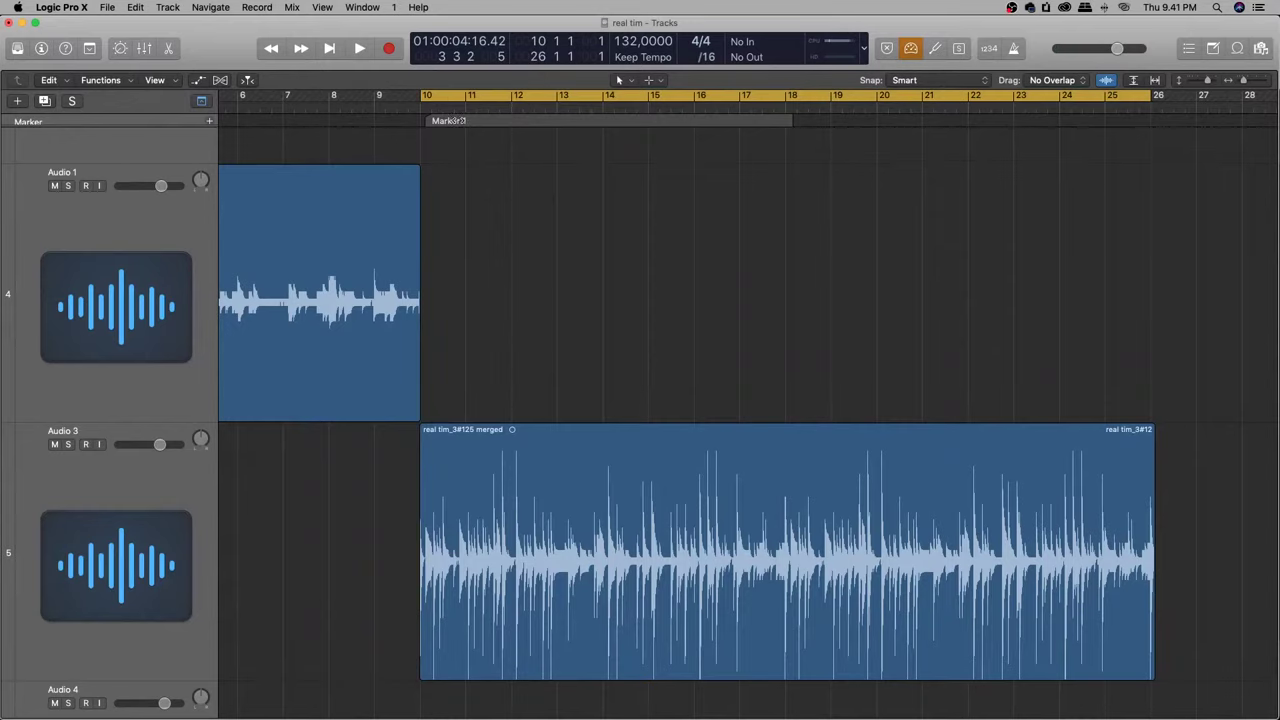
Bypass every plug-in on Audio 3 in the mixer and start playback of the cycled section
{"action": "key", "text": "x"}
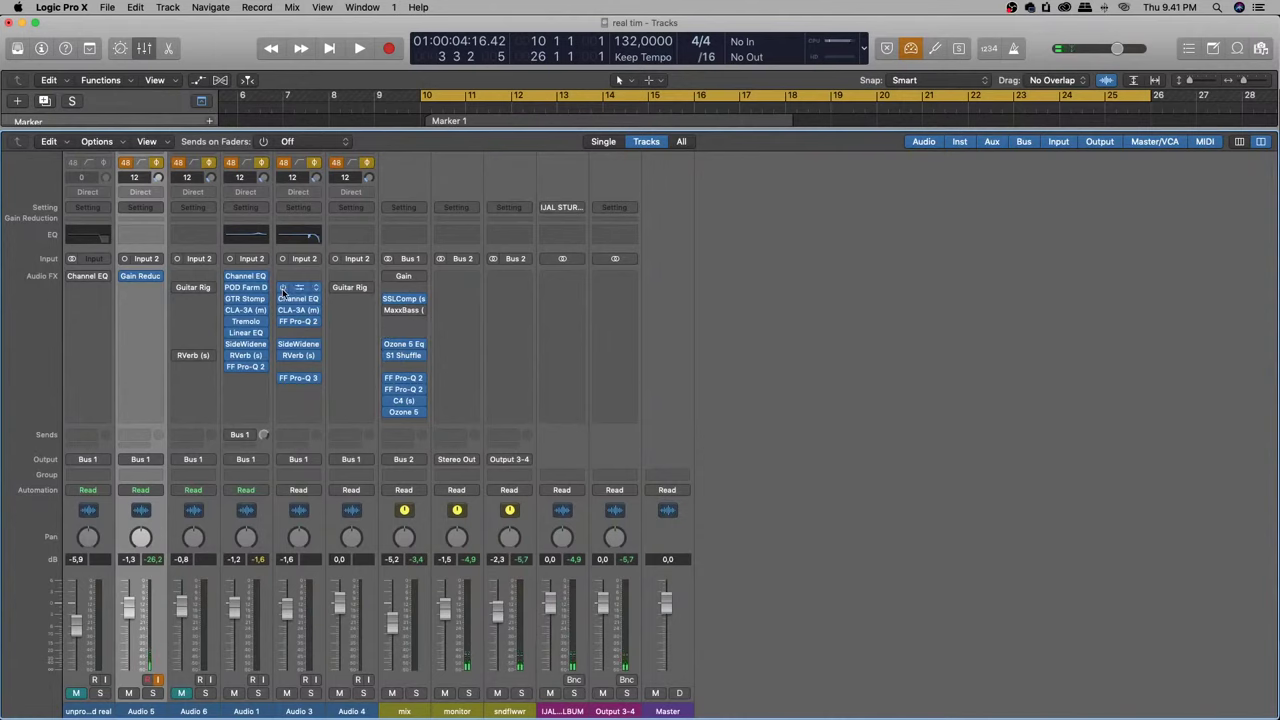
{"action": "left_click_drag", "start_coordinate": [282, 300], "coordinate": [282, 358]}
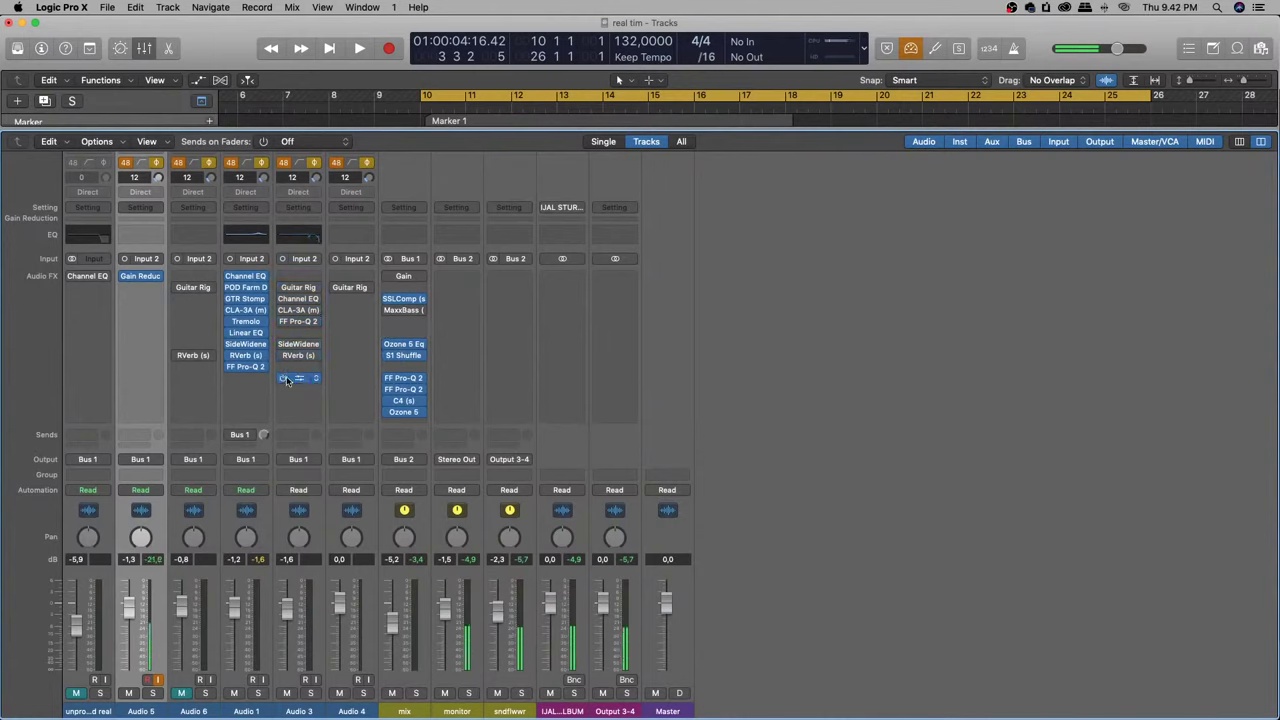
{"action": "left_click", "coordinate": [284, 379]}
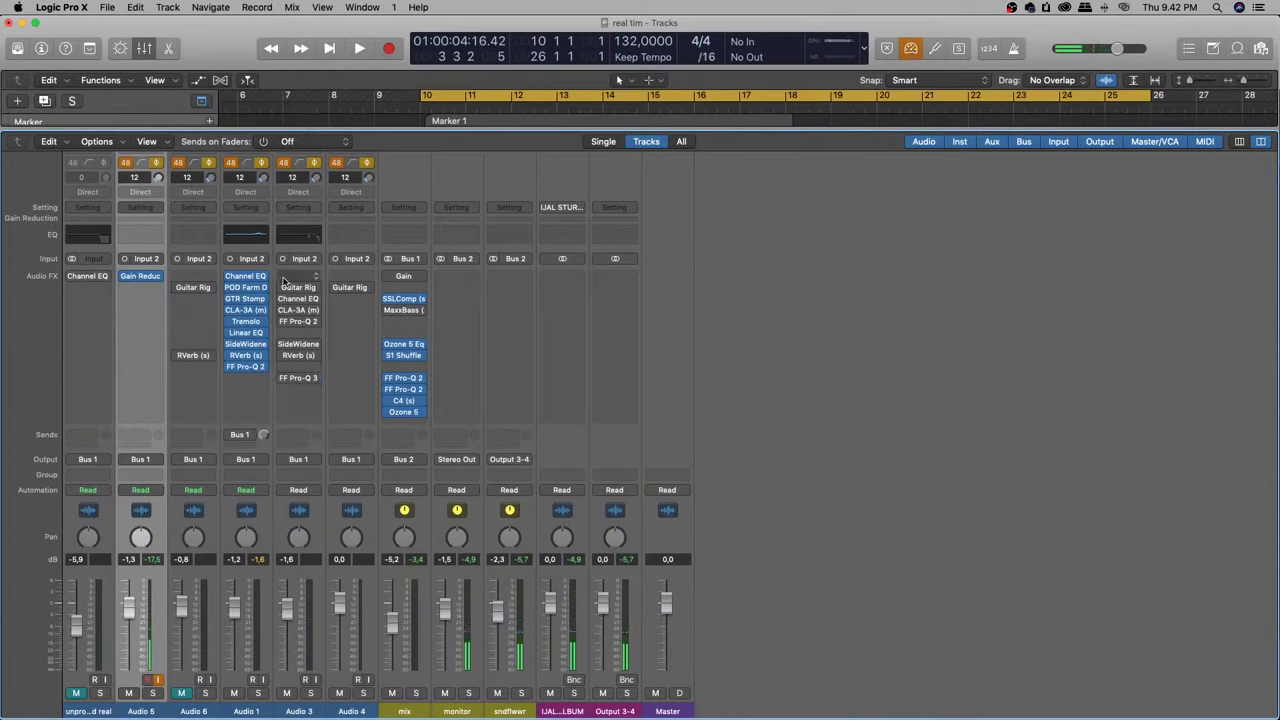
{"action": "key", "text": "space"}
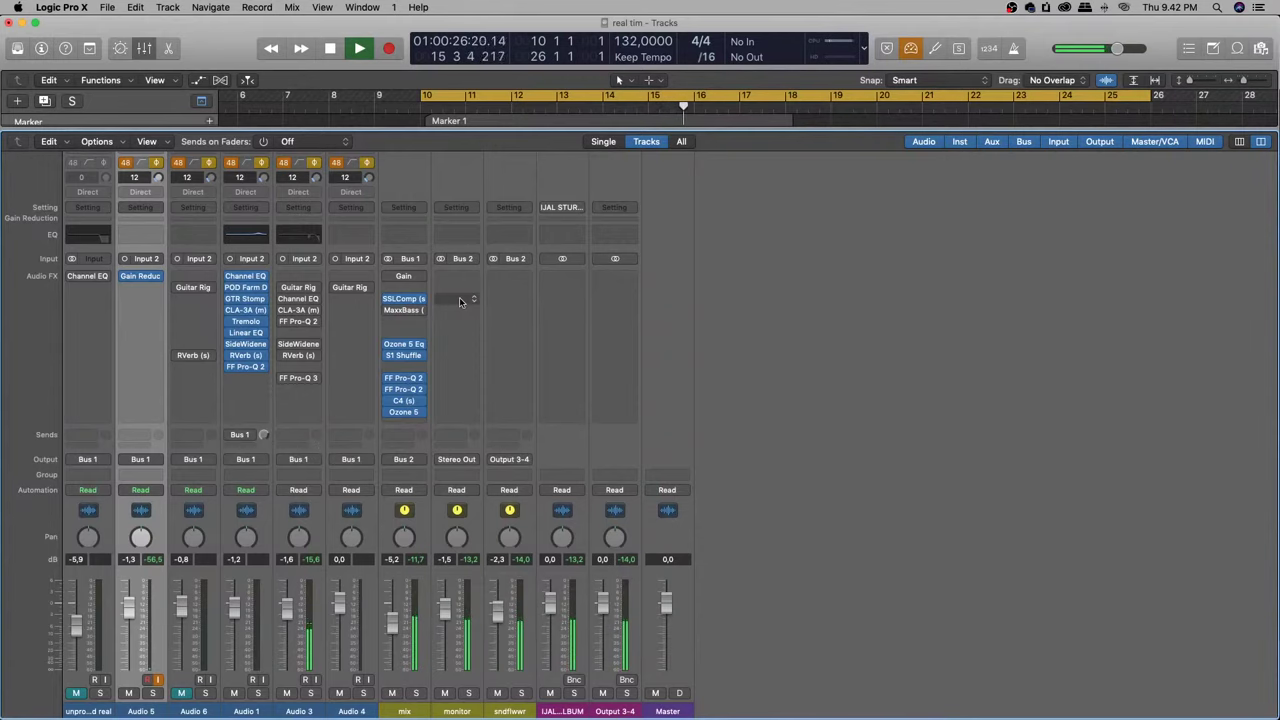
Re-enable Guitar Rig on Audio 3 and inspect its rack, including Control Room Pro channels 1 and 2
{"action": "mouse_move", "coordinate": [299, 290]}
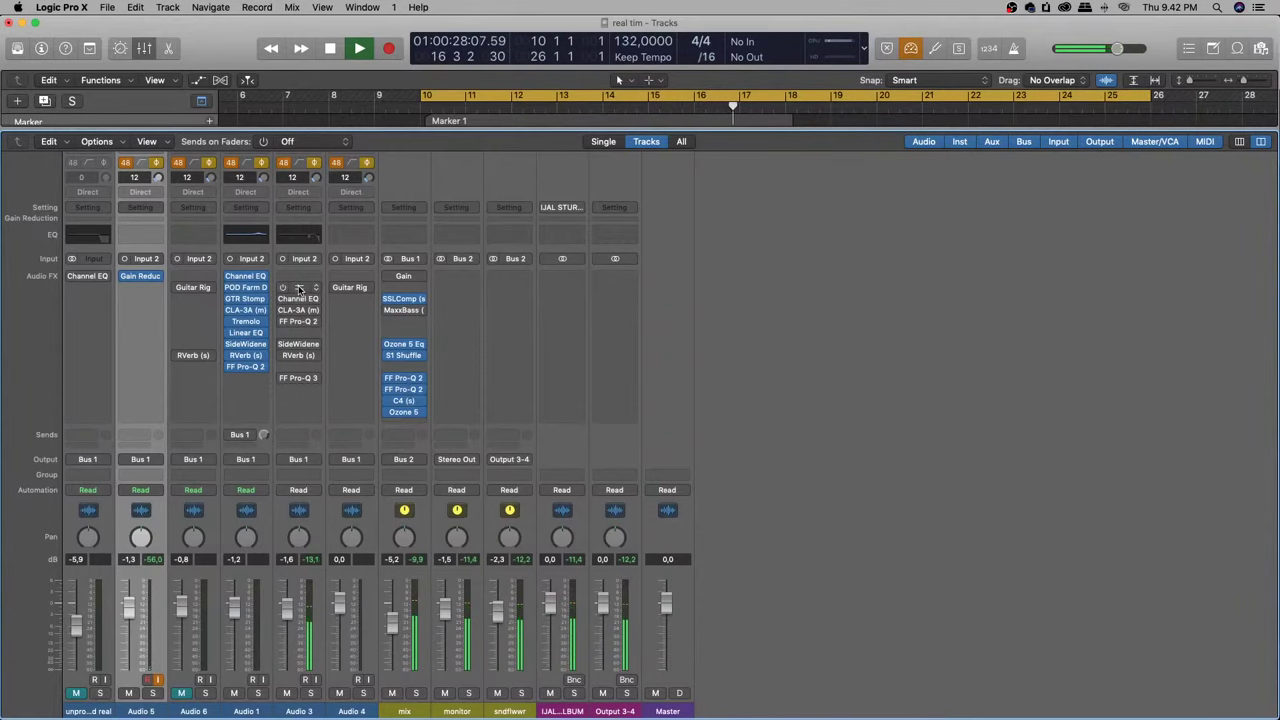
{"action": "left_click", "coordinate": [299, 290]}
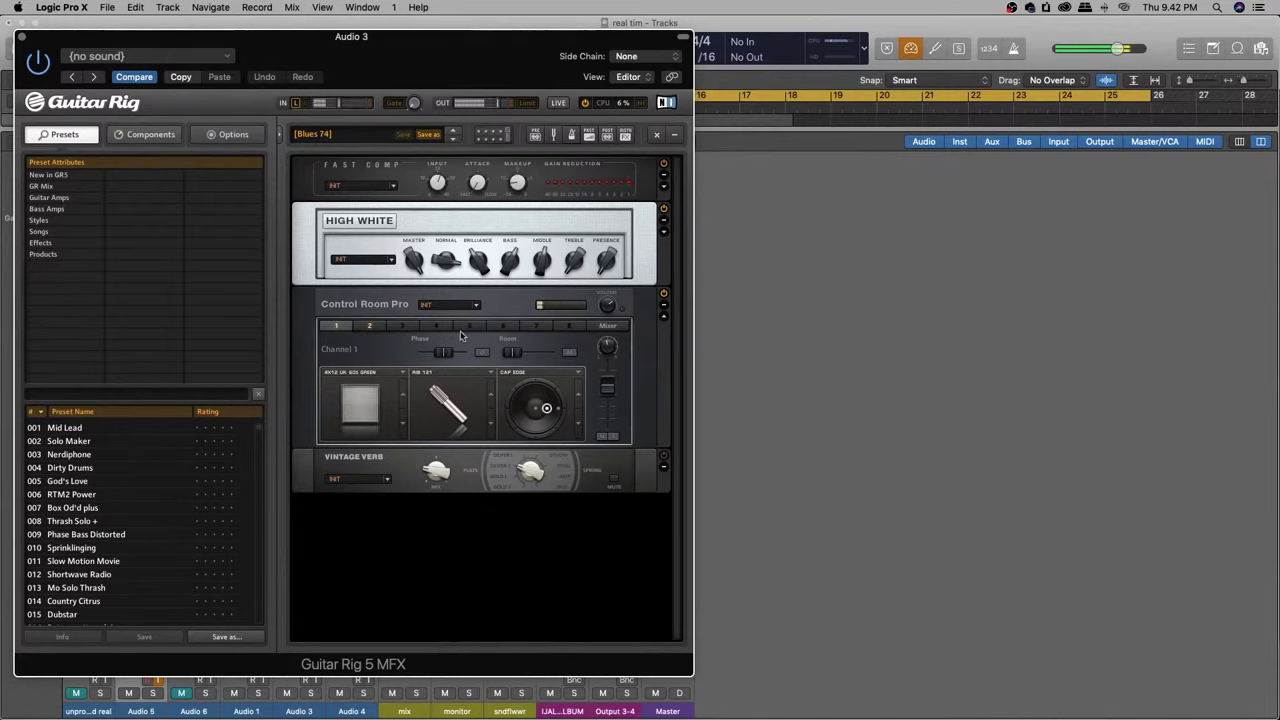
{"action": "left_click", "coordinate": [369, 327]}
{"action": "left_click", "coordinate": [338, 328]}
{"action": "left_click", "coordinate": [21, 39]}
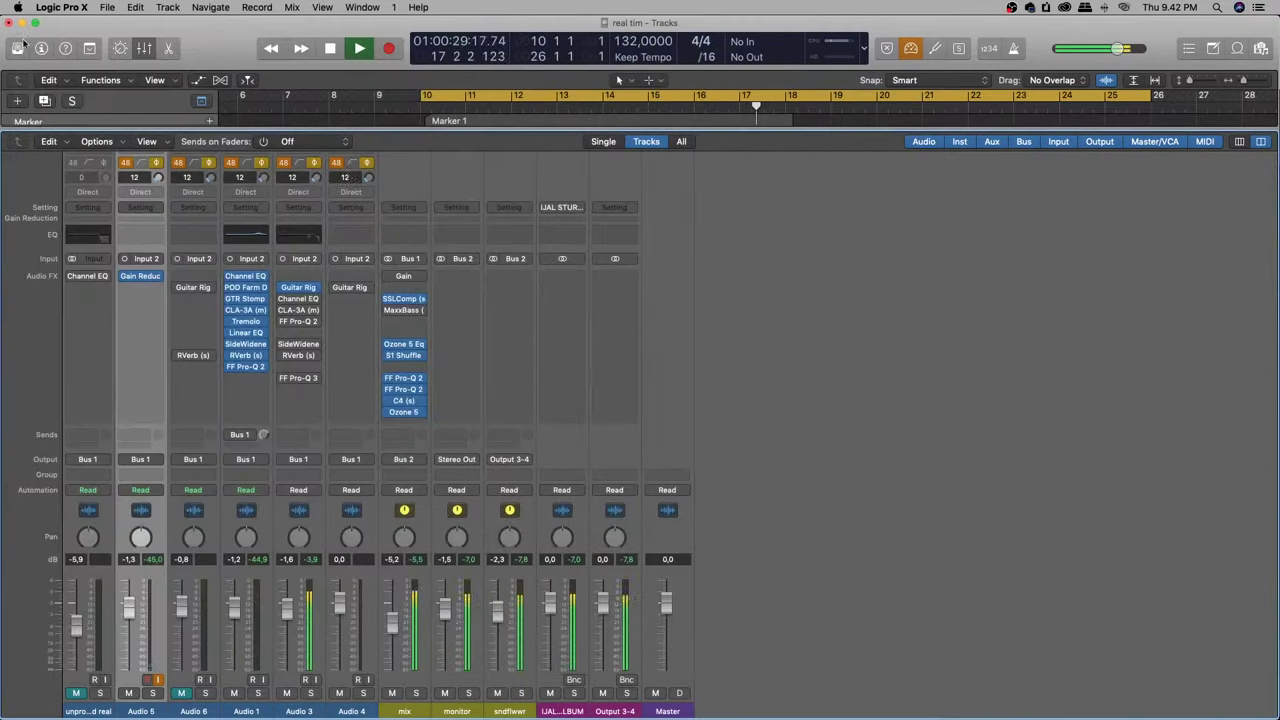
Re-enable Channel EQ and the CLA-3A compressor on Audio 3 and check the settings of both
{"action": "left_click", "coordinate": [297, 299]}
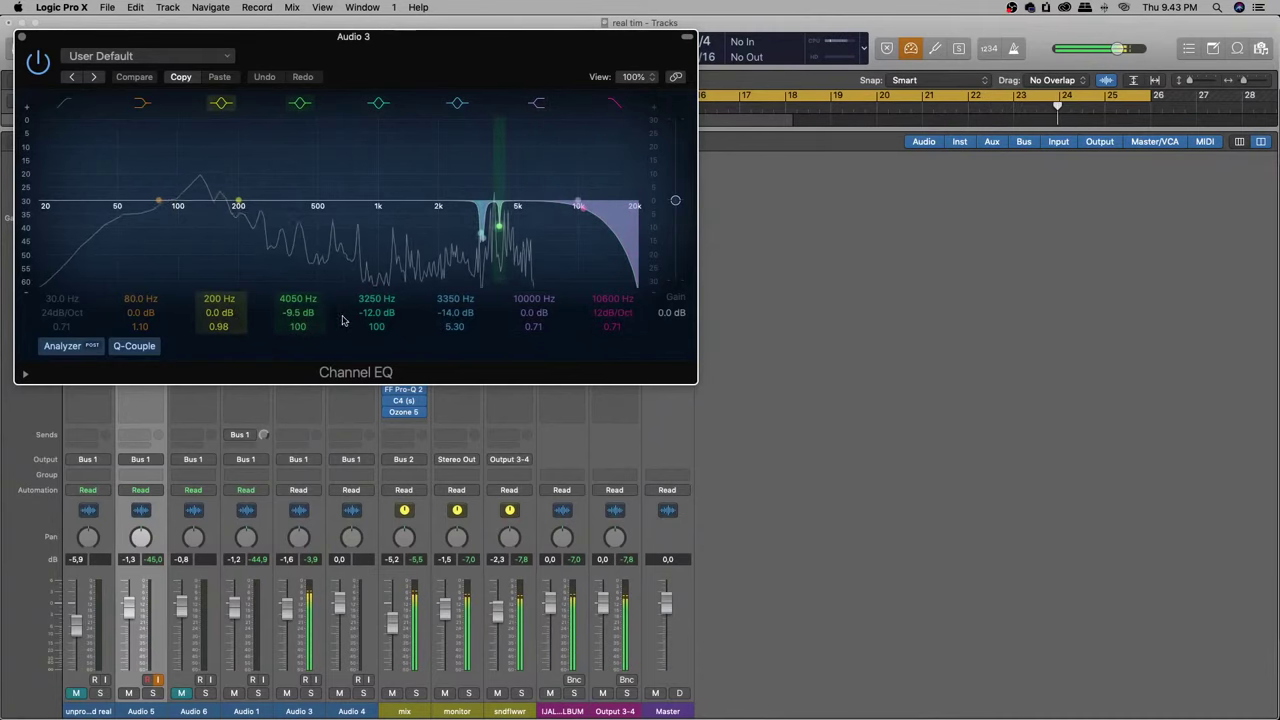
{"action": "key", "text": "v"}
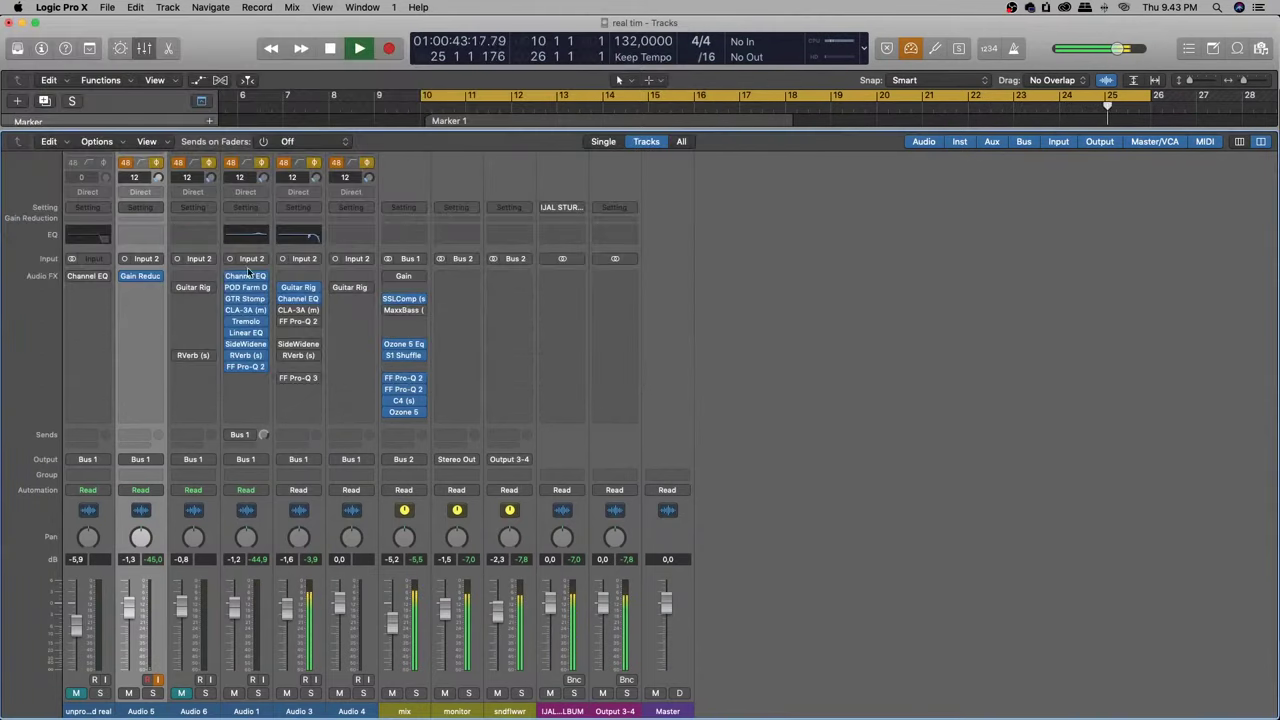
{"action": "left_click", "coordinate": [285, 311]}
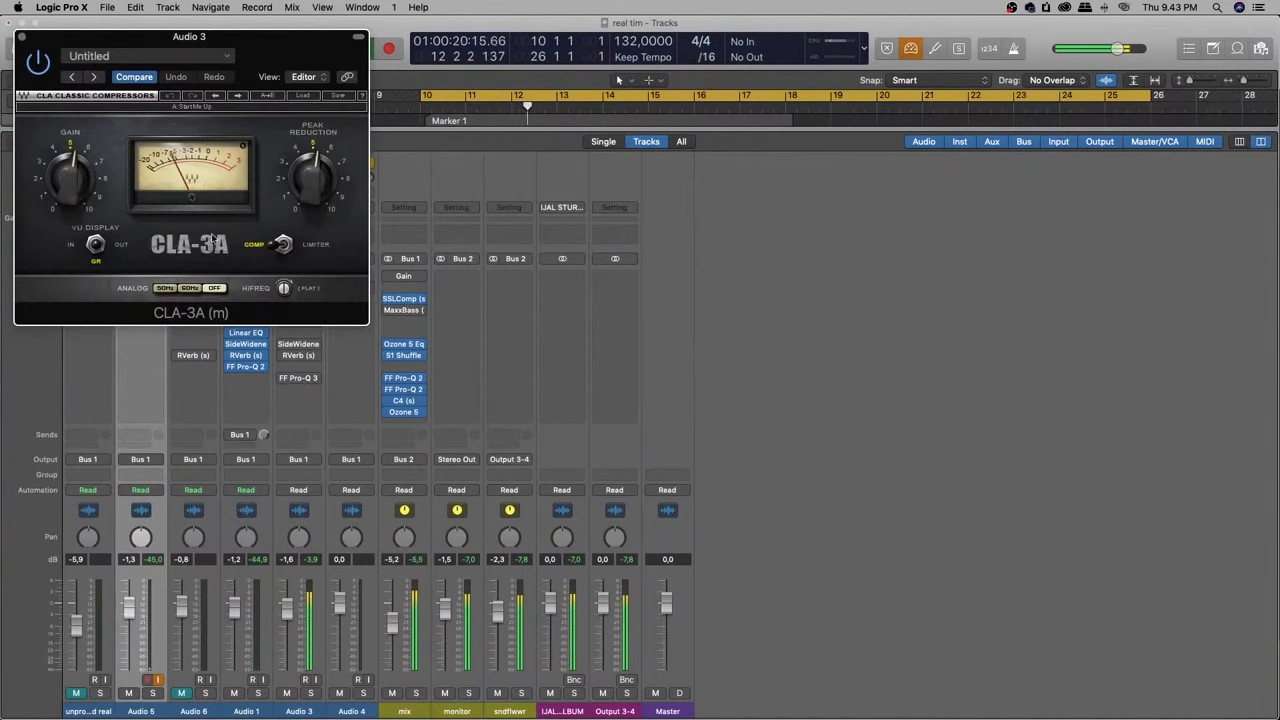
{"action": "left_click", "coordinate": [216, 290]}
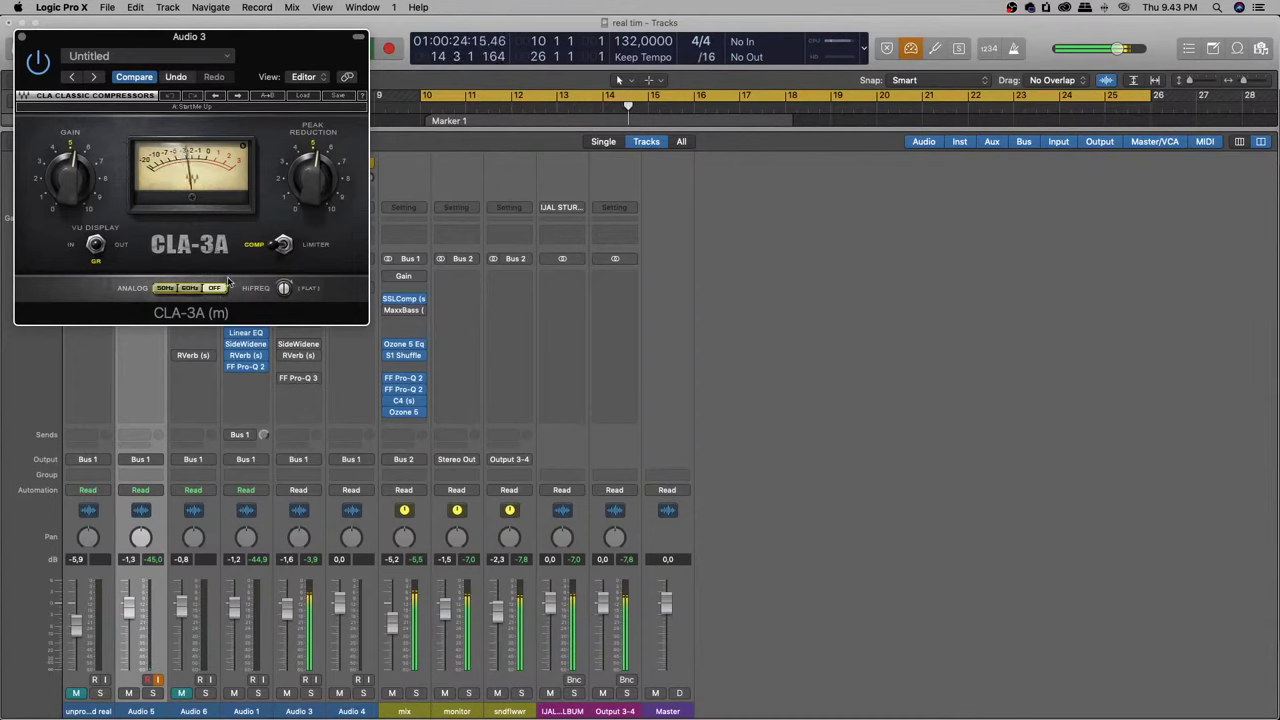
{"action": "left_click", "coordinate": [22, 37]}
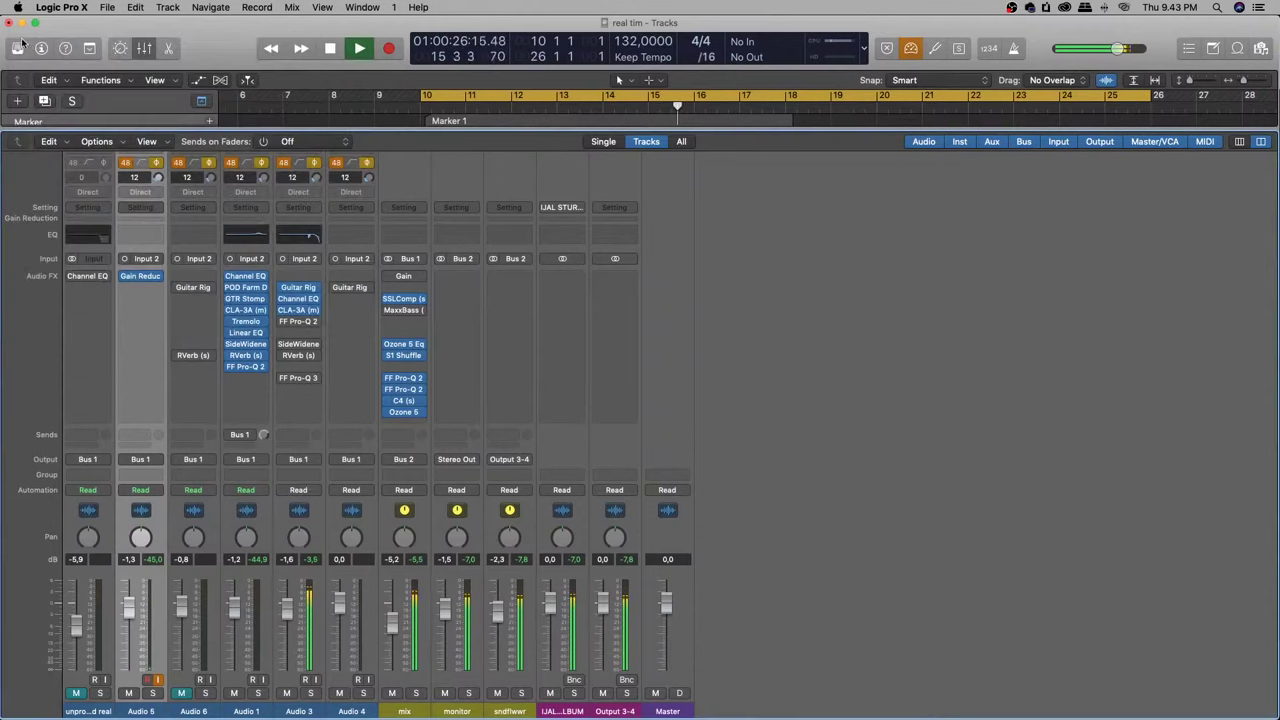
Re-enable FF Pro-Q 2 on Audio 3 and compare the sound with its 715 Hz cut soloed, off and on
{"action": "left_click", "coordinate": [297, 323]}
{"action": "left_click_drag", "start_coordinate": [263, 329], "coordinate": [262, 253]}
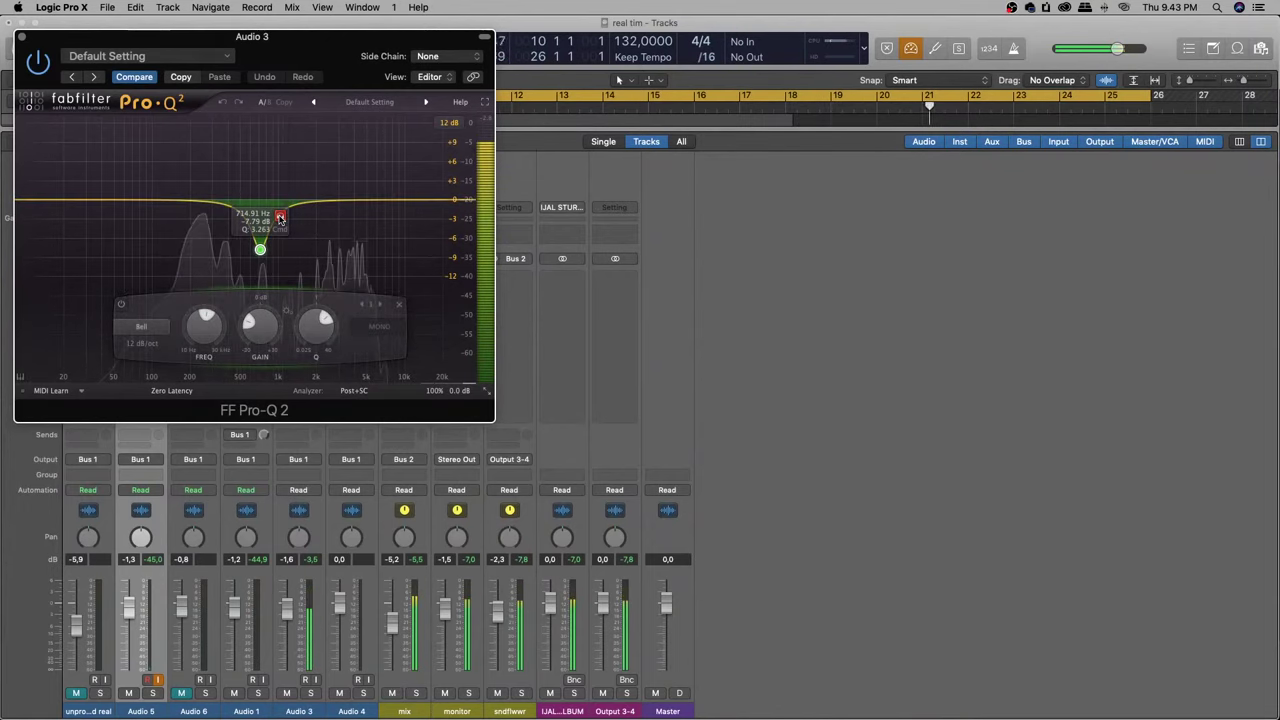
{"action": "left_click", "coordinate": [121, 306]}
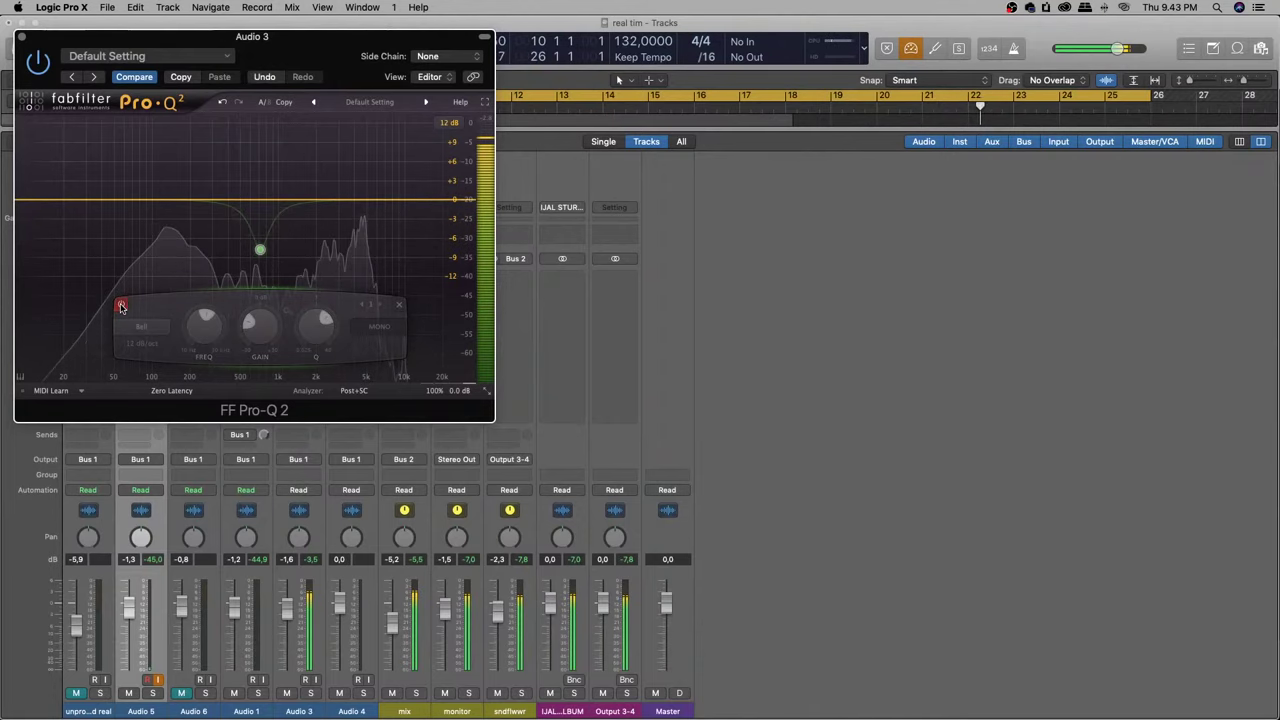
{"action": "left_click", "coordinate": [121, 306]}
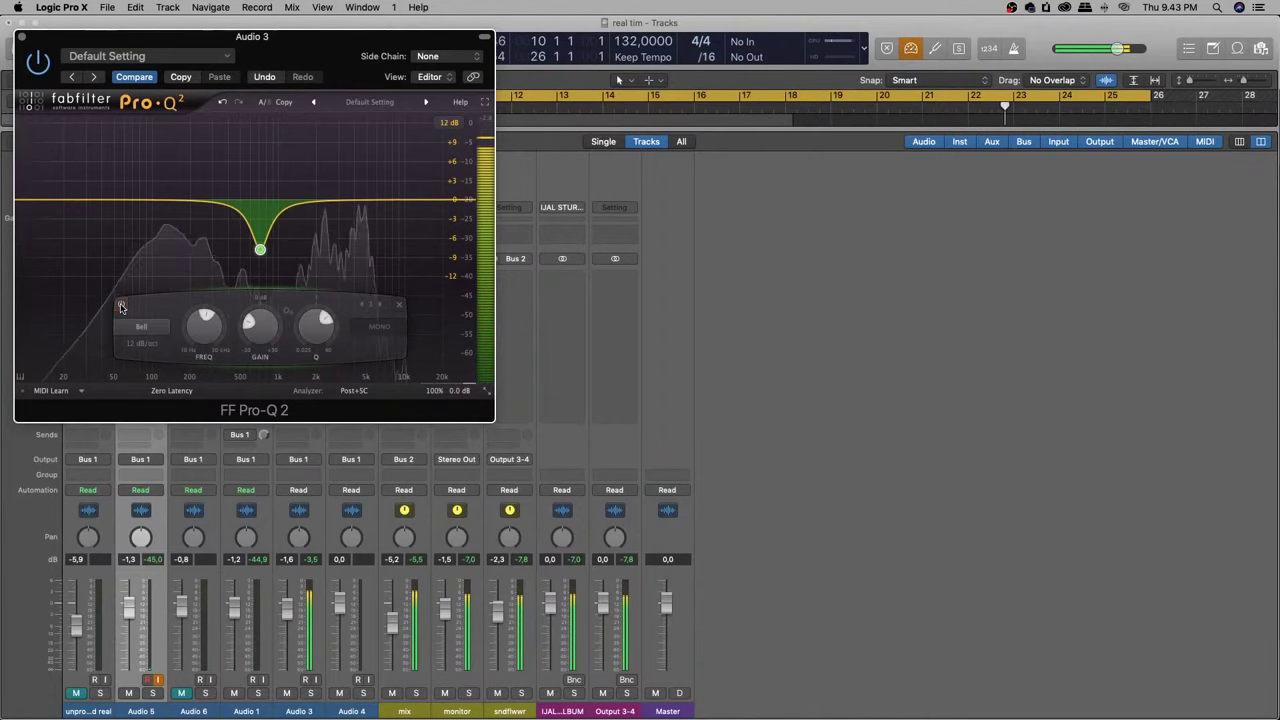
{"action": "left_click", "coordinate": [21, 37]}
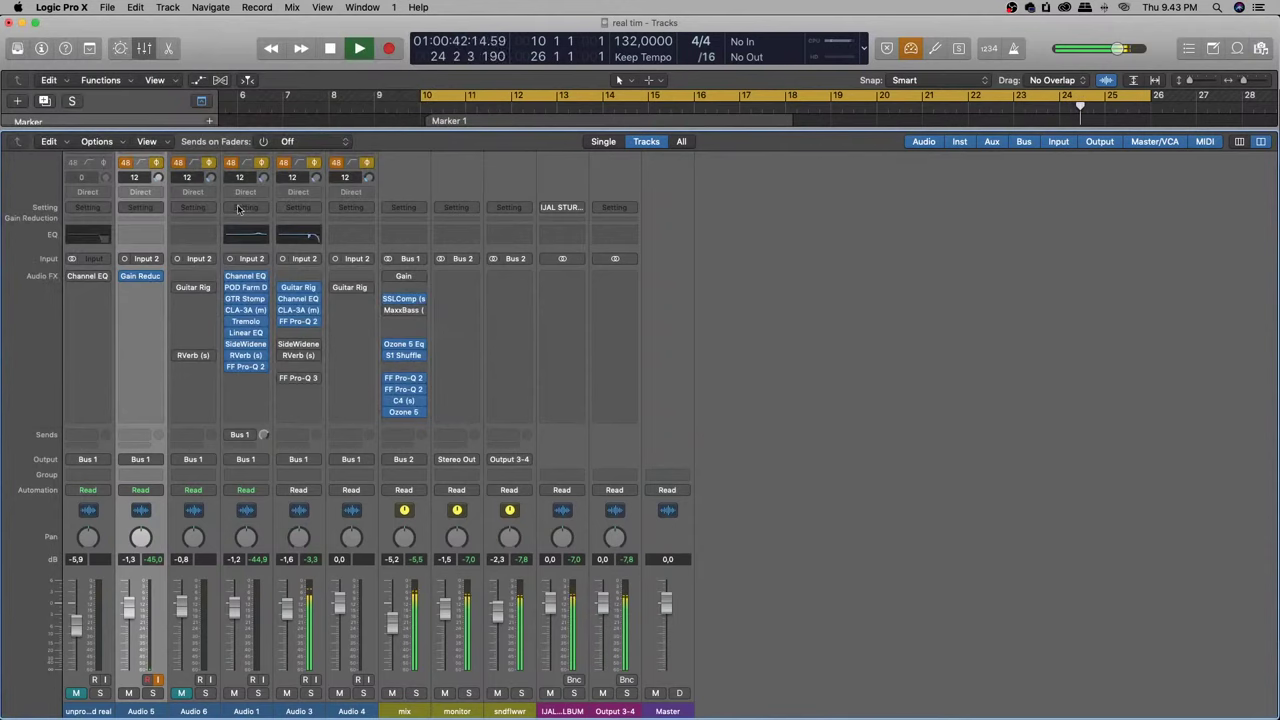
Re-enable SideWidener and RVerb on Audio 3 and check their width and vocal reverb settings
{"action": "left_click", "coordinate": [299, 345]}
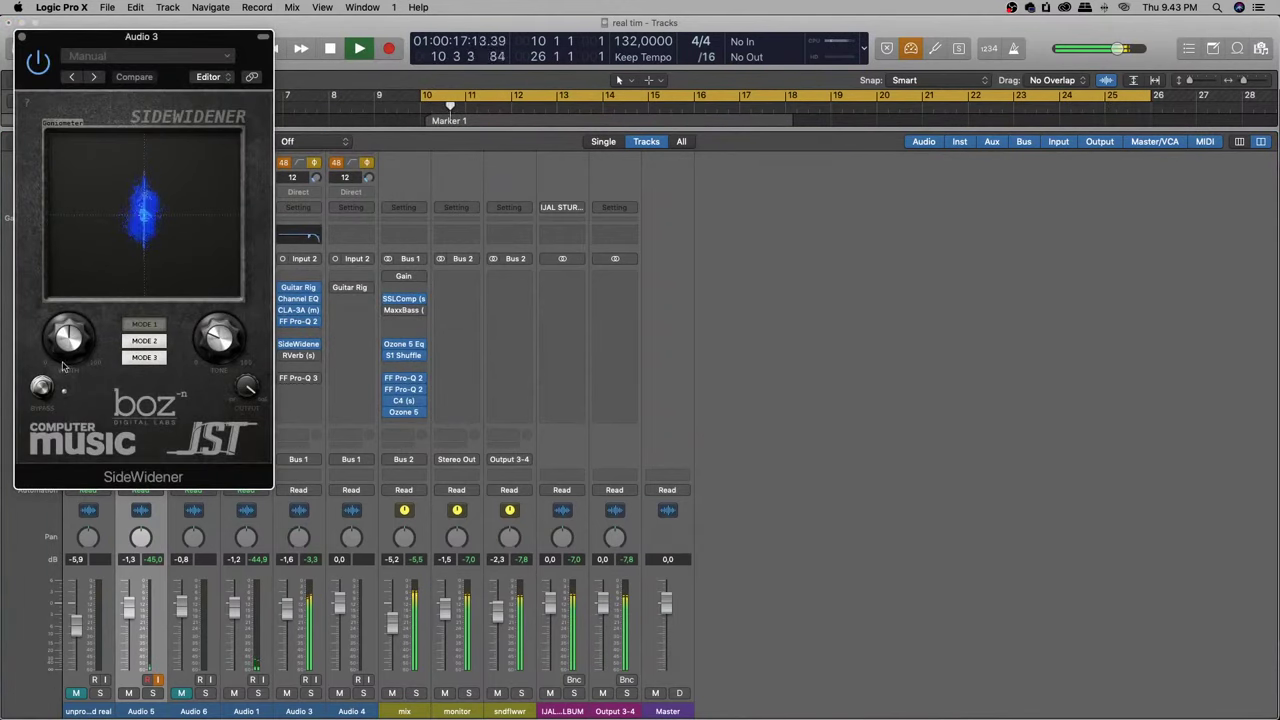
{"action": "left_click", "coordinate": [21, 38]}
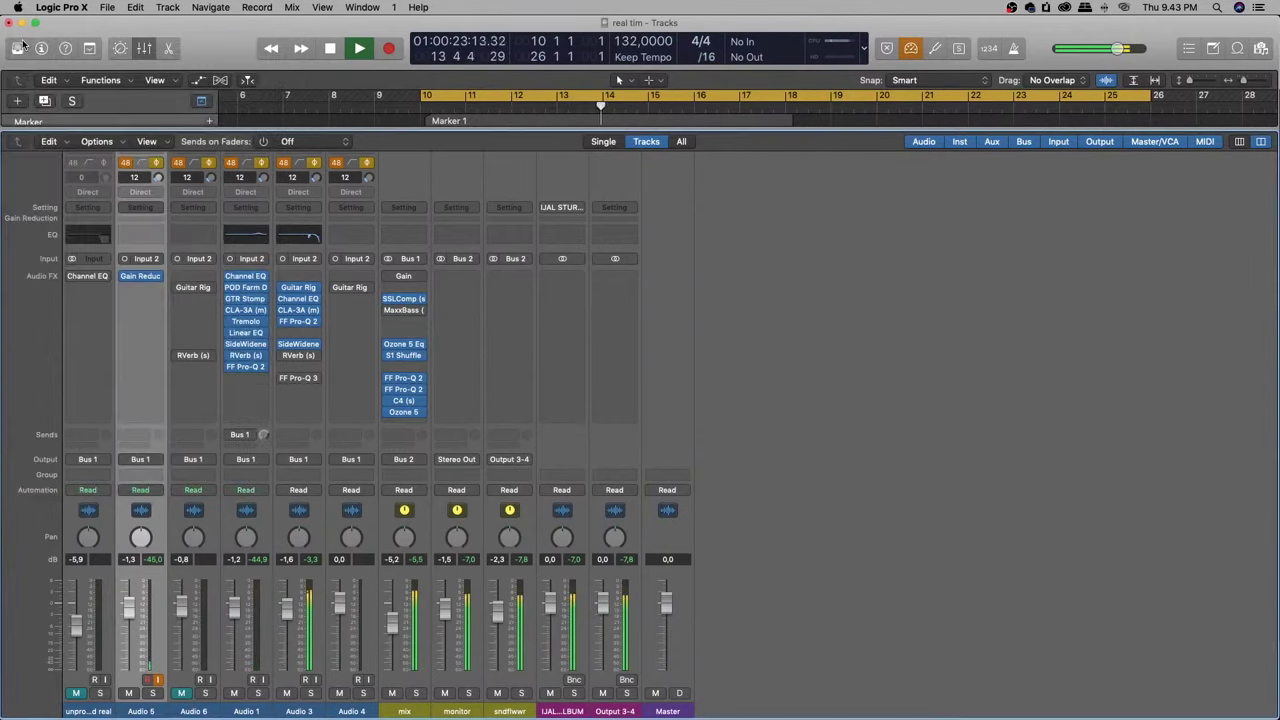
{"action": "left_click", "coordinate": [302, 358]}
{"action": "left_click_drag", "start_coordinate": [285, 32], "coordinate": [392, 106]}
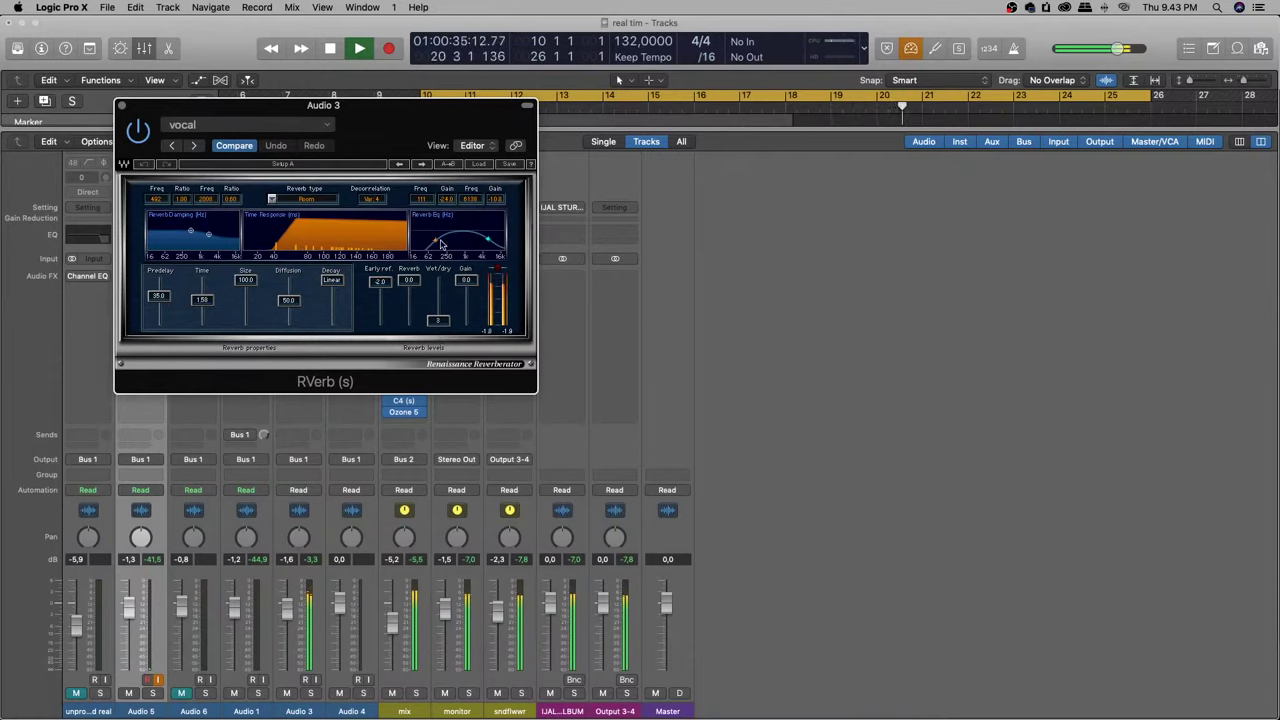
{"action": "left_click", "coordinate": [122, 106]}
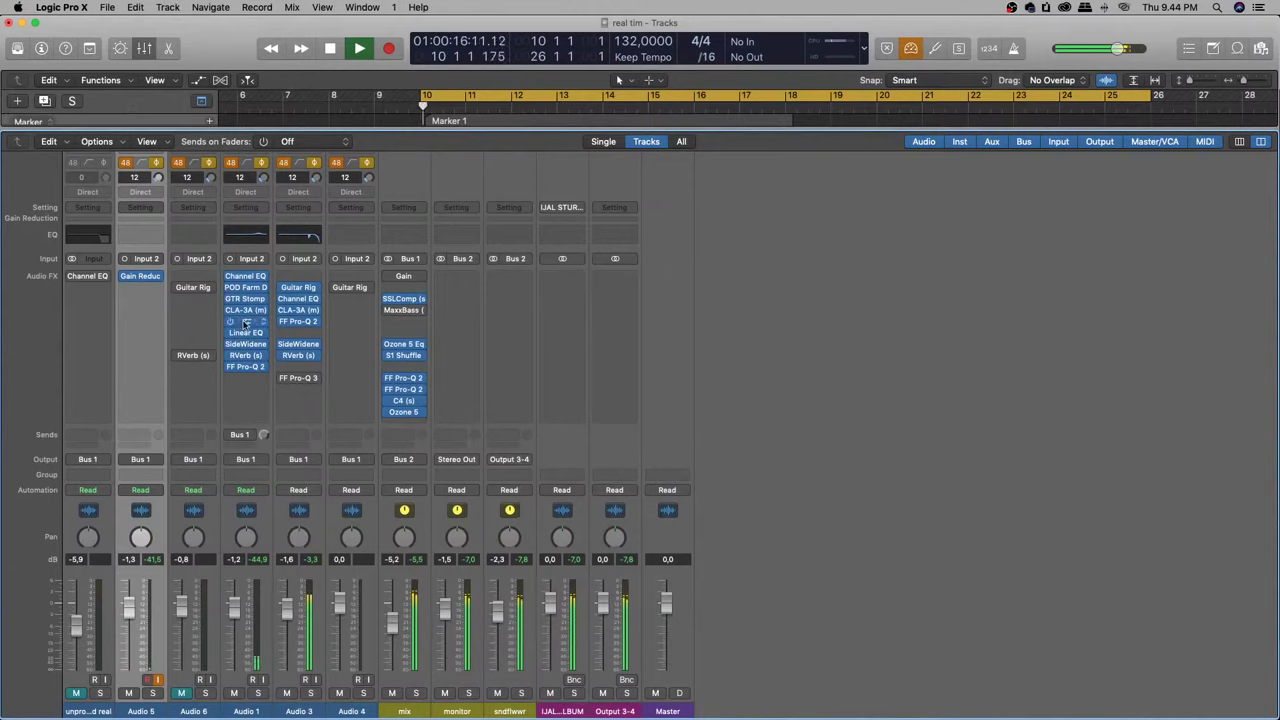
Re-enable FF Pro-Q 3 on Audio 3 and audition its narrow cuts at 3776, 4614 and 4370 Hz in solo
{"action": "mouse_move", "coordinate": [298, 380]}
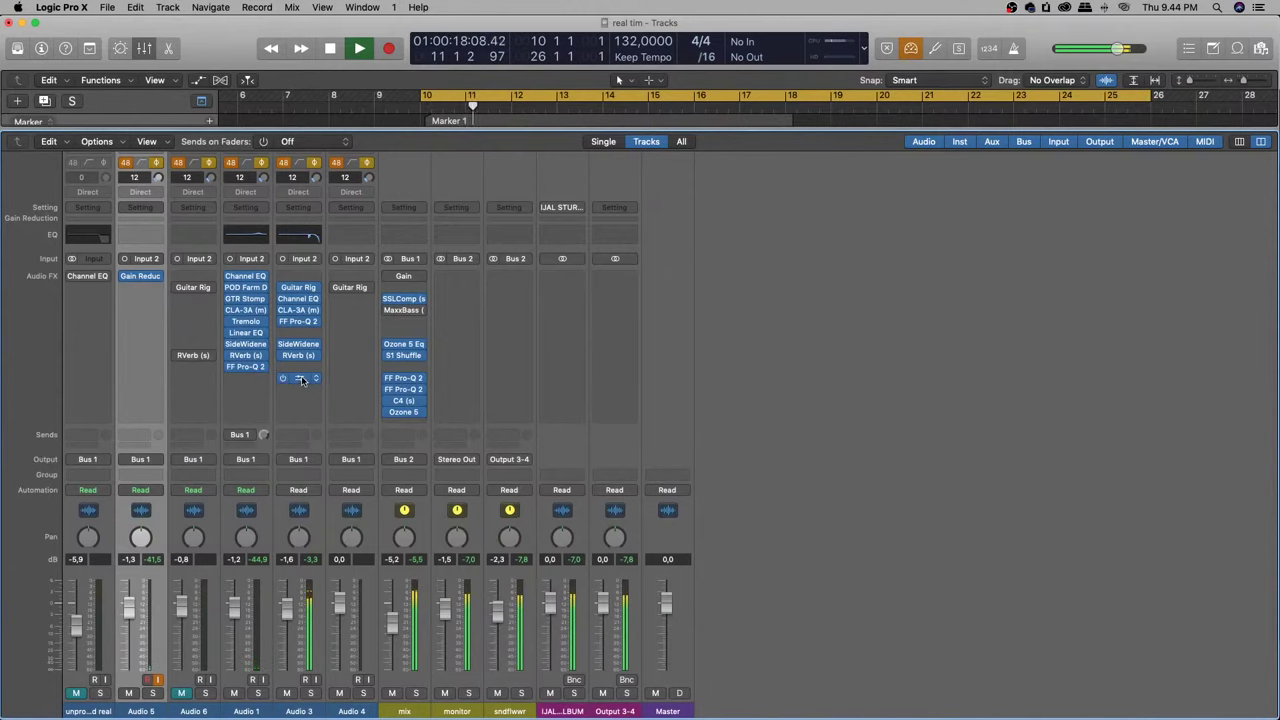
{"action": "left_click", "coordinate": [301, 380]}
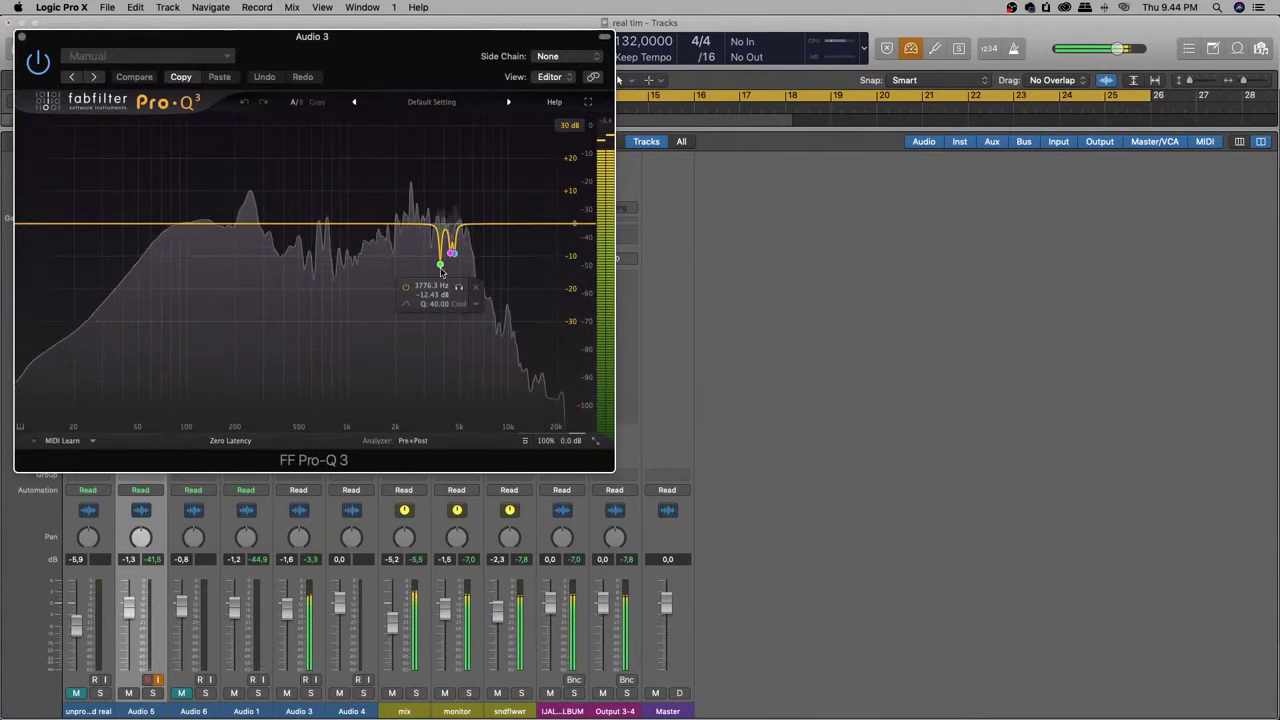
{"action": "left_click", "coordinate": [459, 288]}
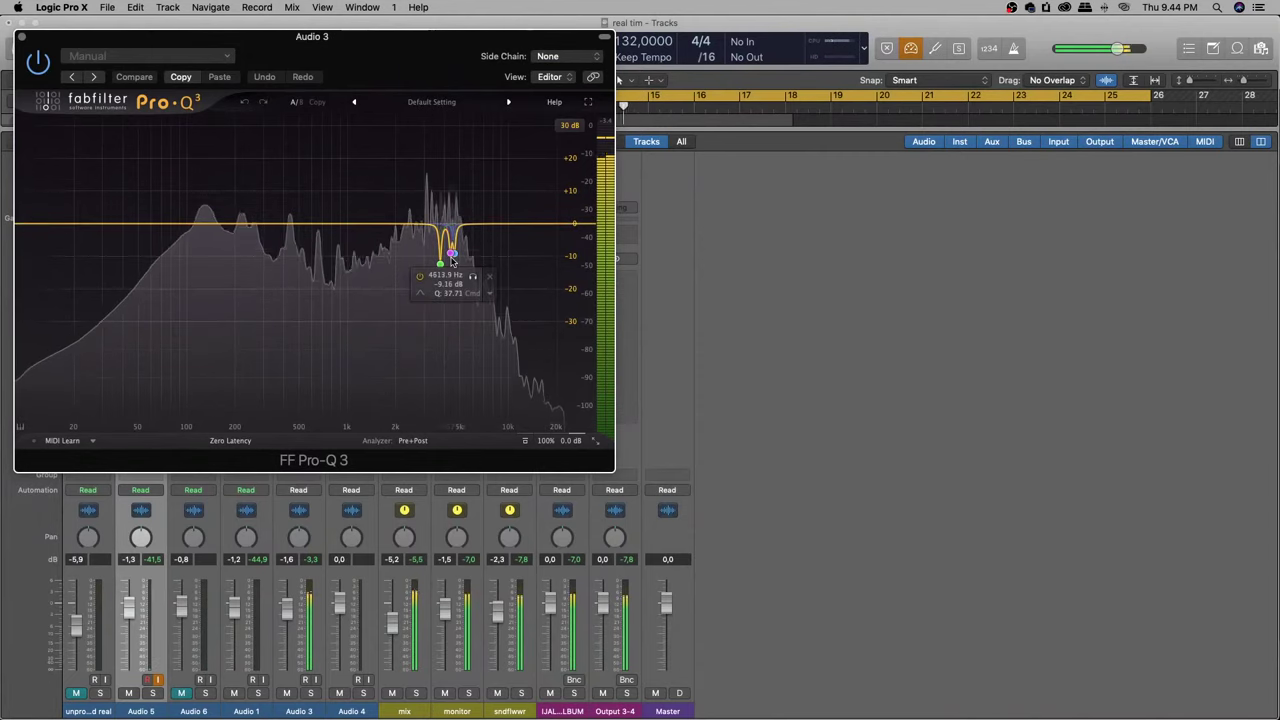
{"action": "left_click", "coordinate": [473, 277]}
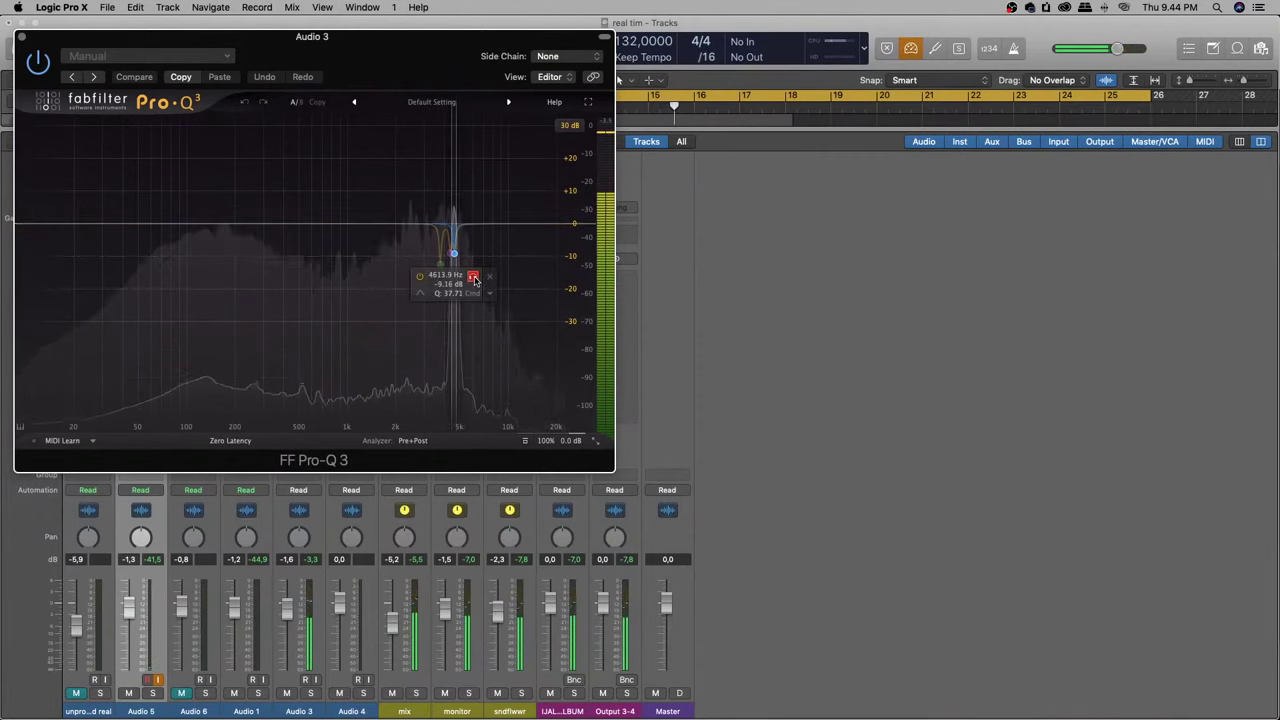
{"action": "left_click", "coordinate": [473, 277]}
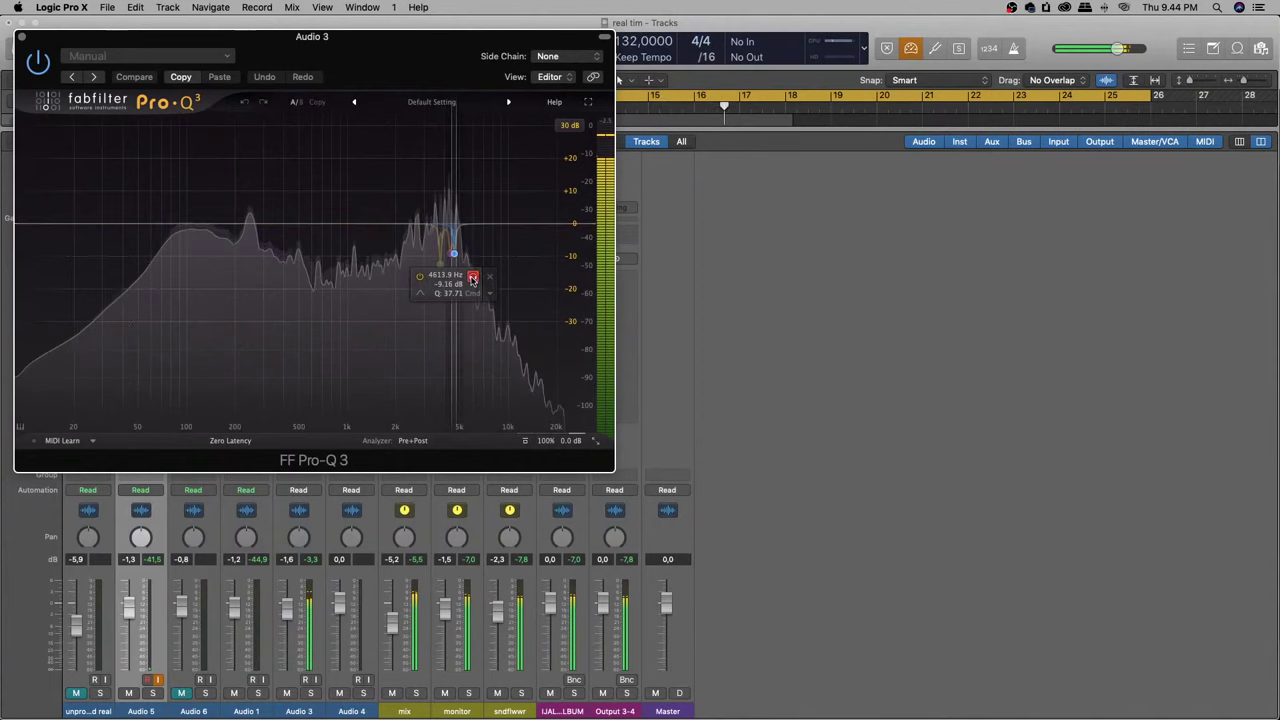
{"action": "left_click_drag", "start_coordinate": [450, 264], "coordinate": [452, 255]}
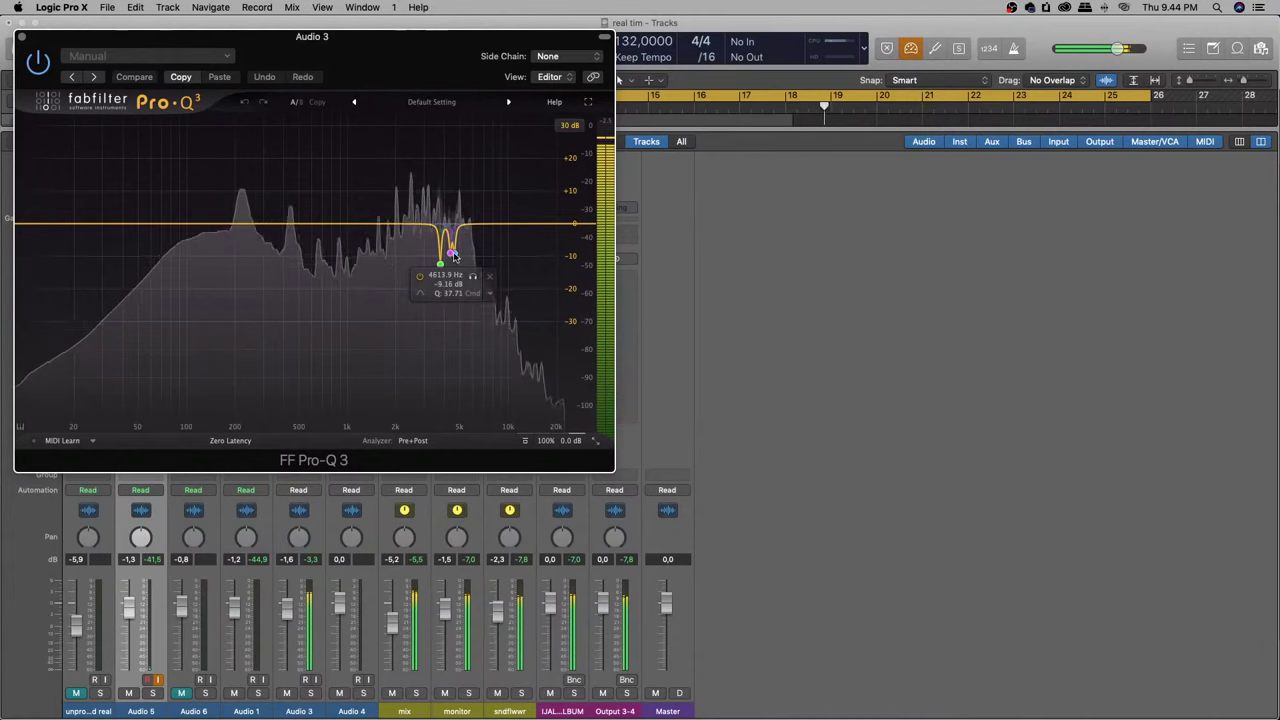
{"action": "left_click", "coordinate": [474, 277]}
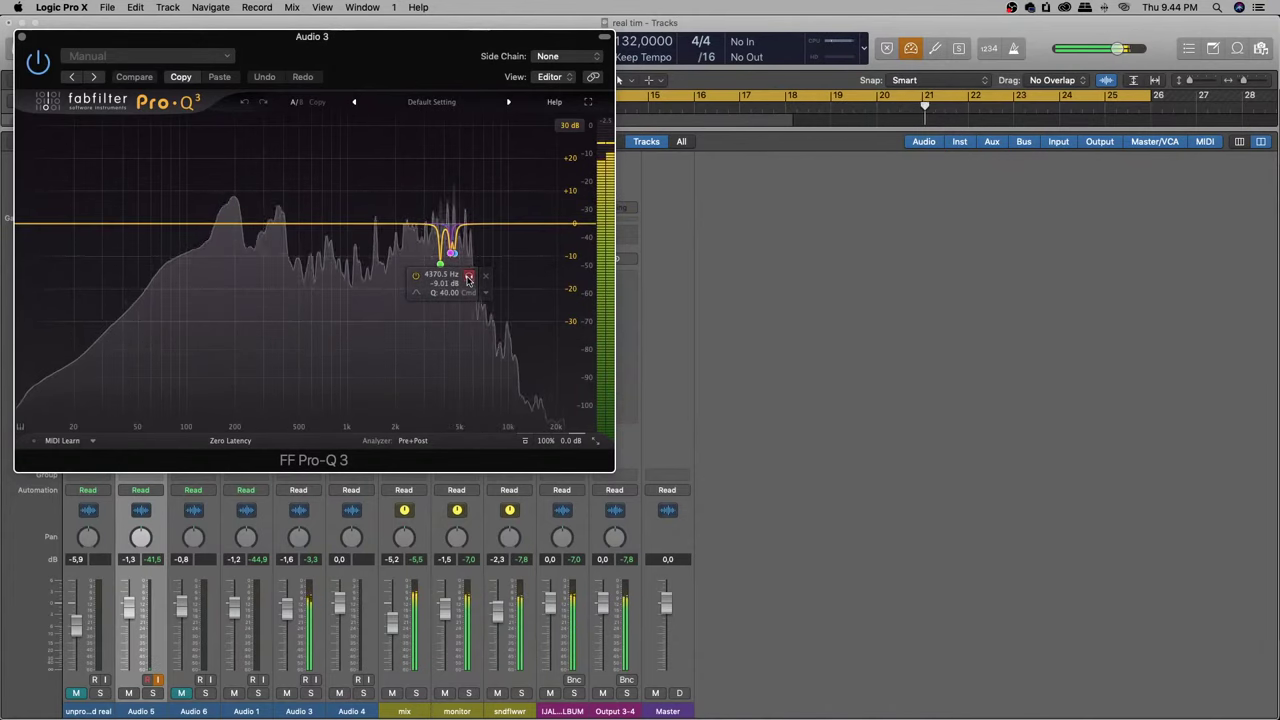
{"action": "left_click", "coordinate": [468, 278]}
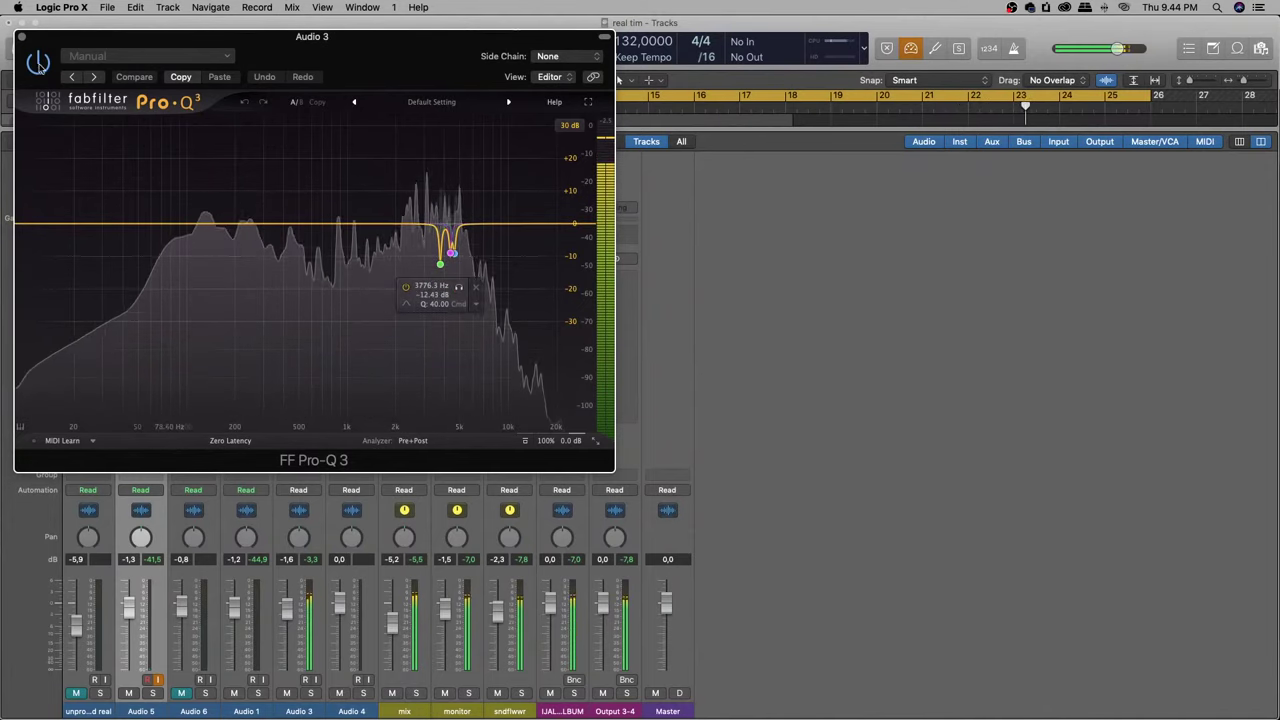
{"action": "left_click", "coordinate": [21, 37]}
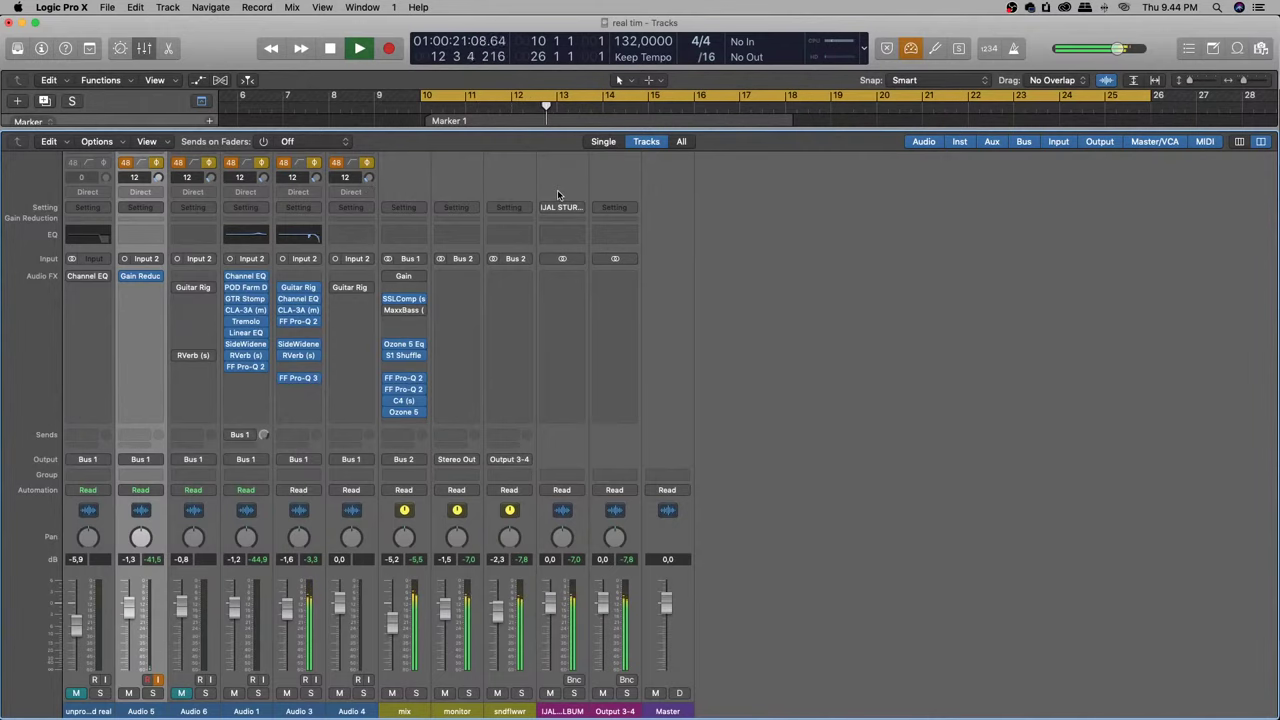
Listen to the Audio 3 loop with all its effects active, then stop playback and turn off cycle mode
{"action": "key", "text": "x"}
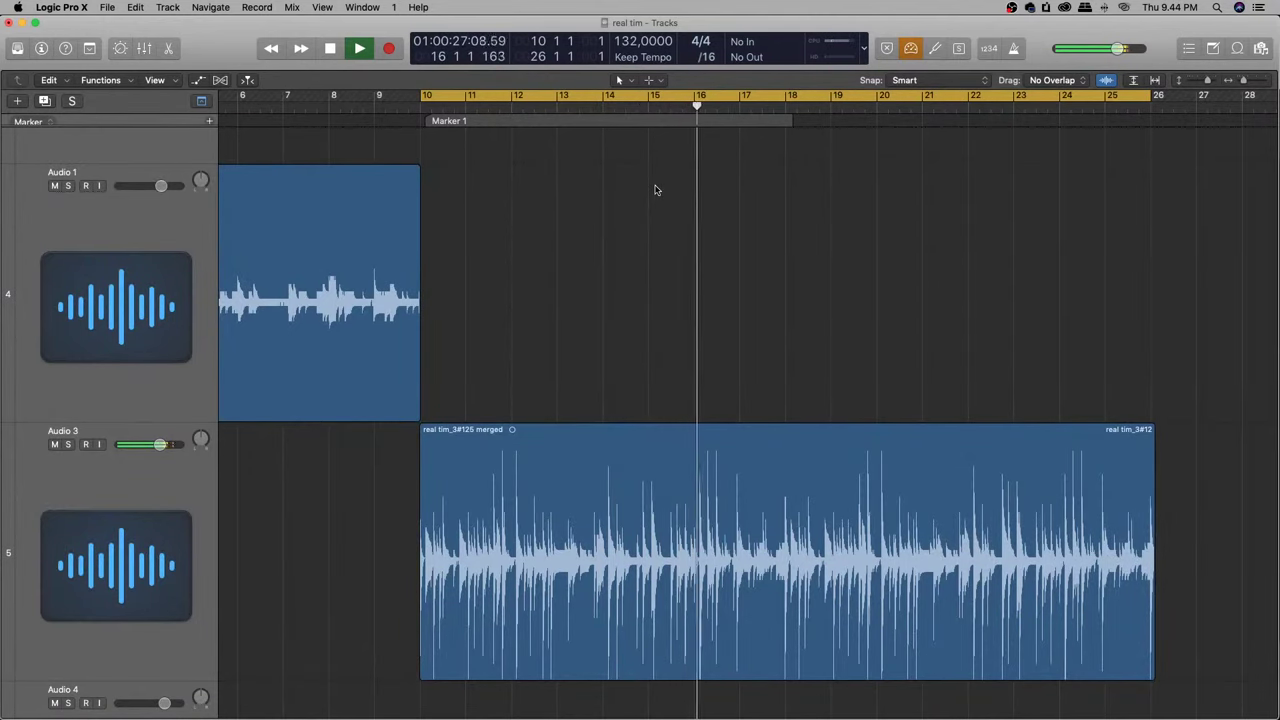
{"action": "key", "text": "x"}
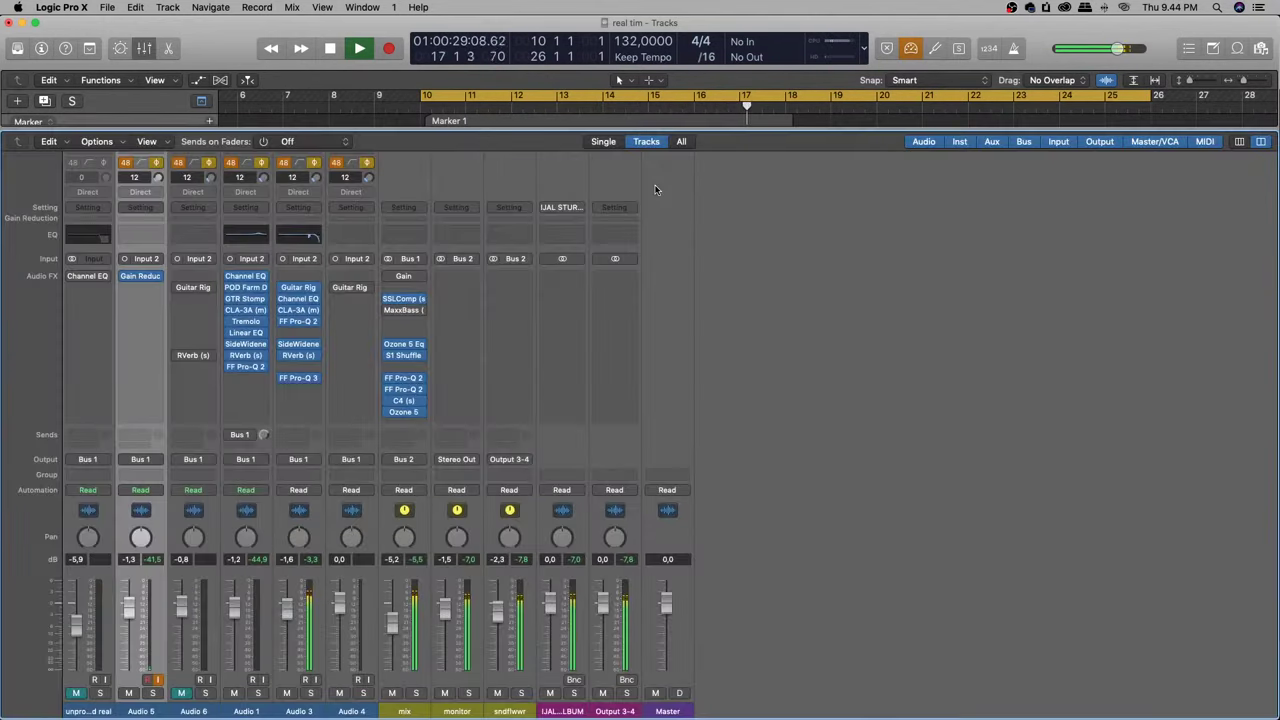
{"action": "key", "text": "x"}
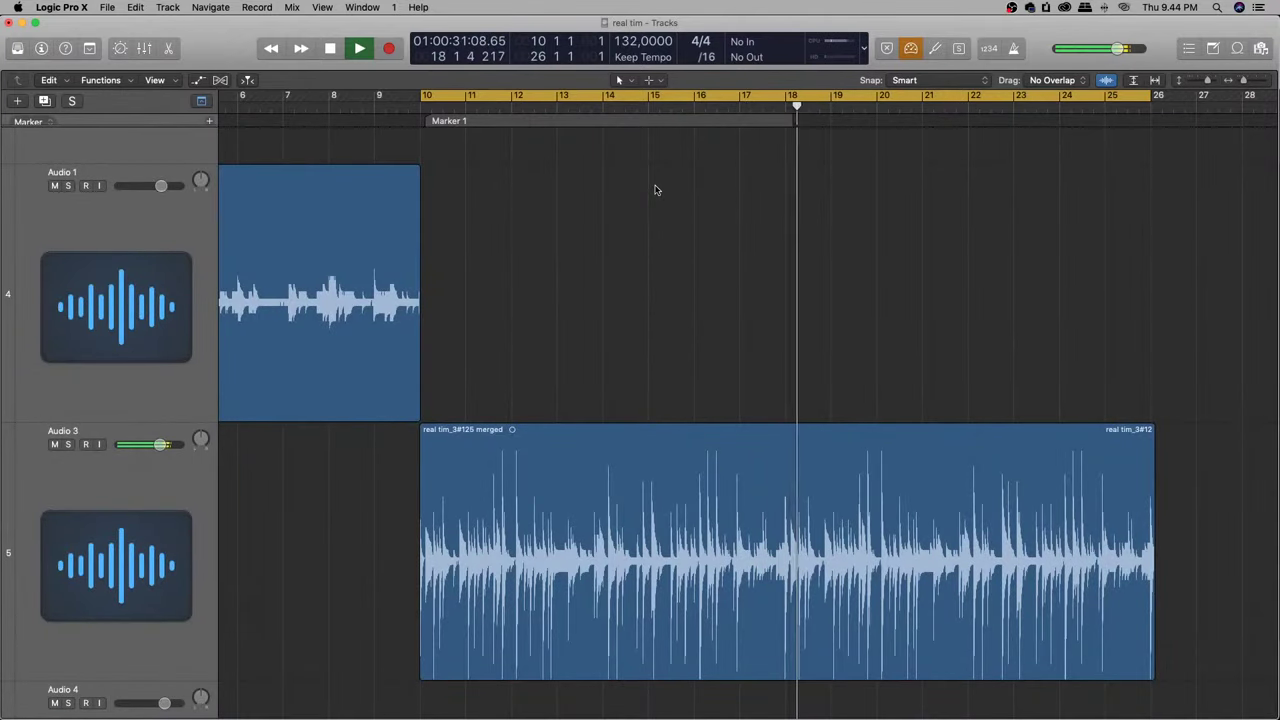
{"action": "key", "text": "x"}
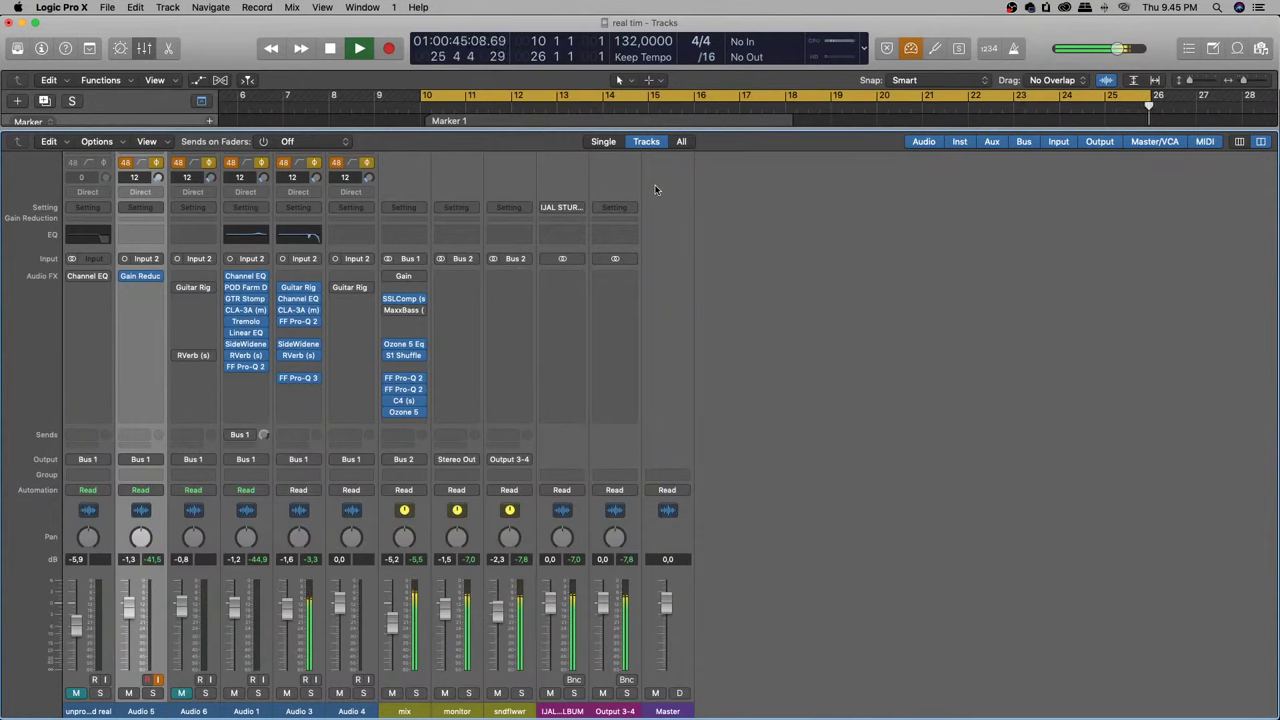
{"action": "key", "text": "space"}
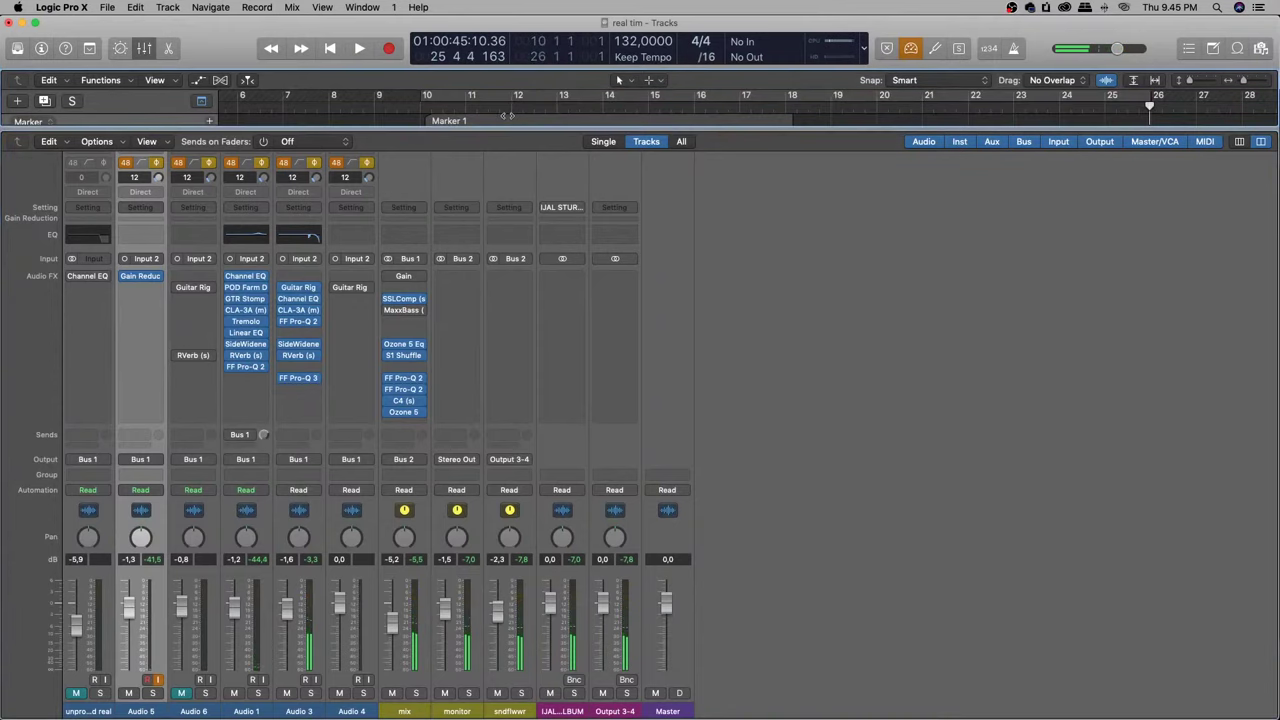
Place the playhead just before bar 2 and play the Audio 1 and Audio 3 regions through with their full effects chains, then stop
{"action": "key", "text": "x"}
{"action": "left_click", "coordinate": [258, 106]}
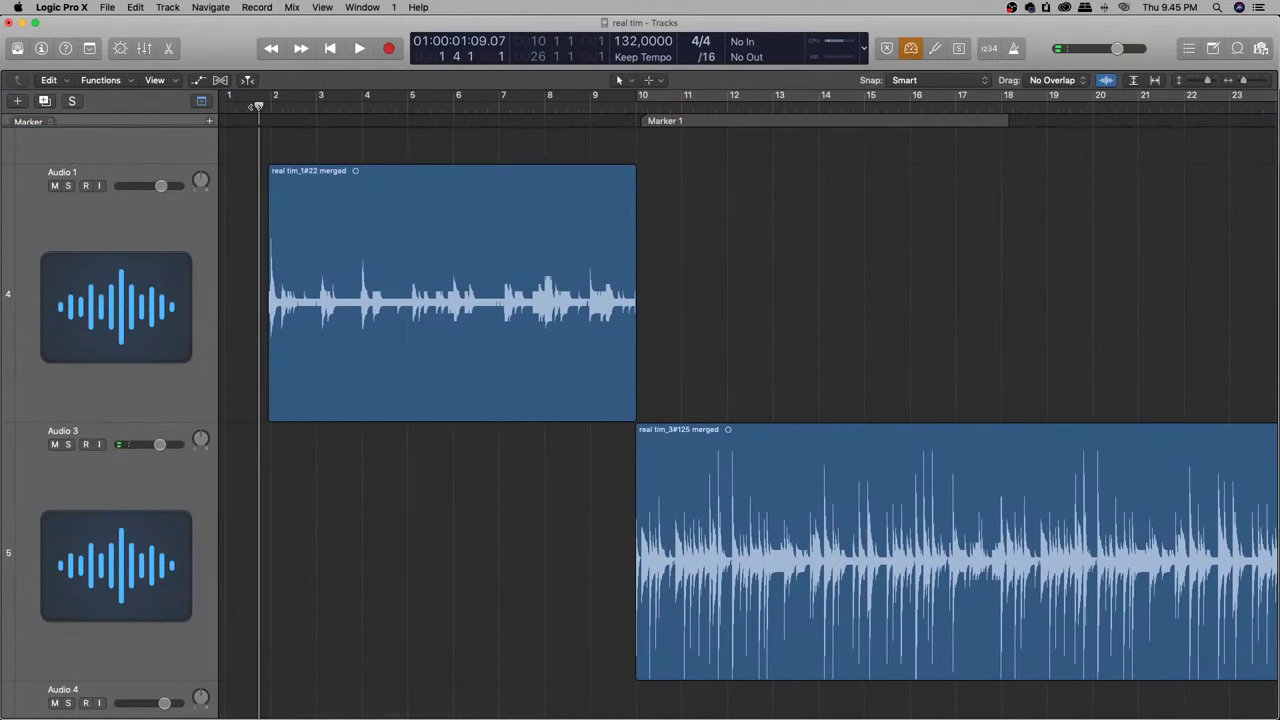
{"action": "key", "text": "x"}
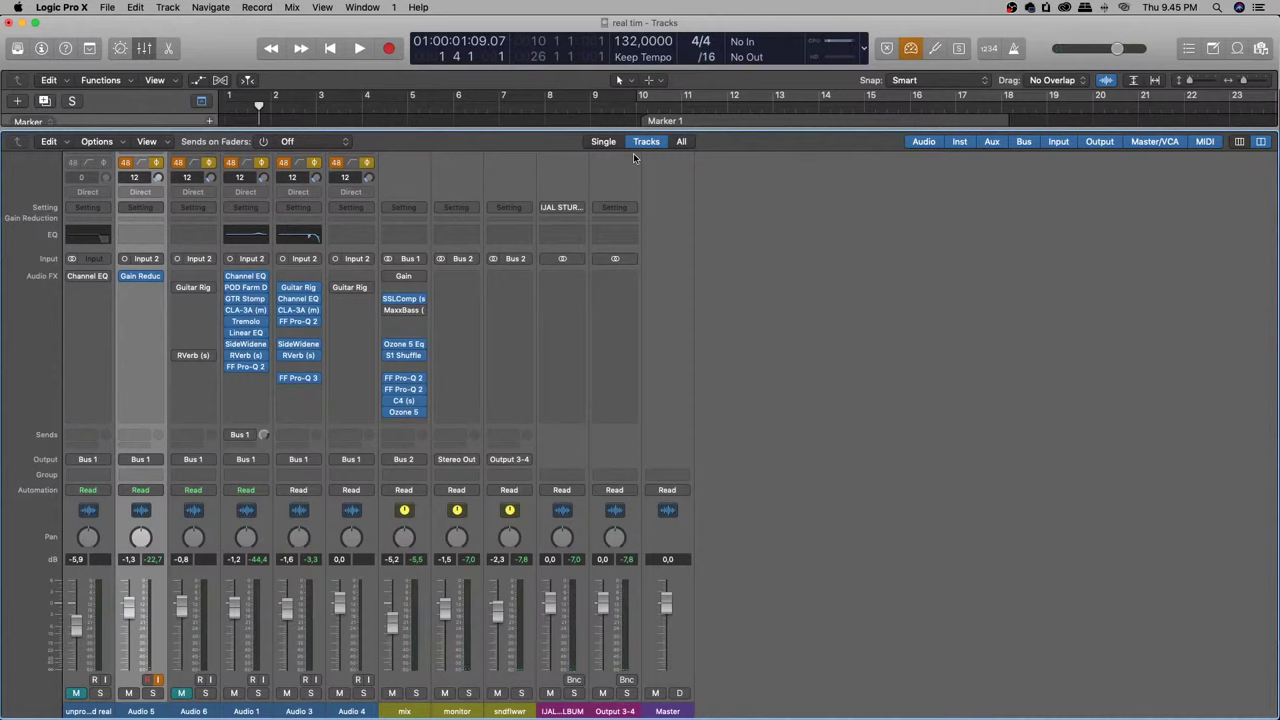
{"action": "key", "text": "space"}
{"action": "key", "text": "space"}
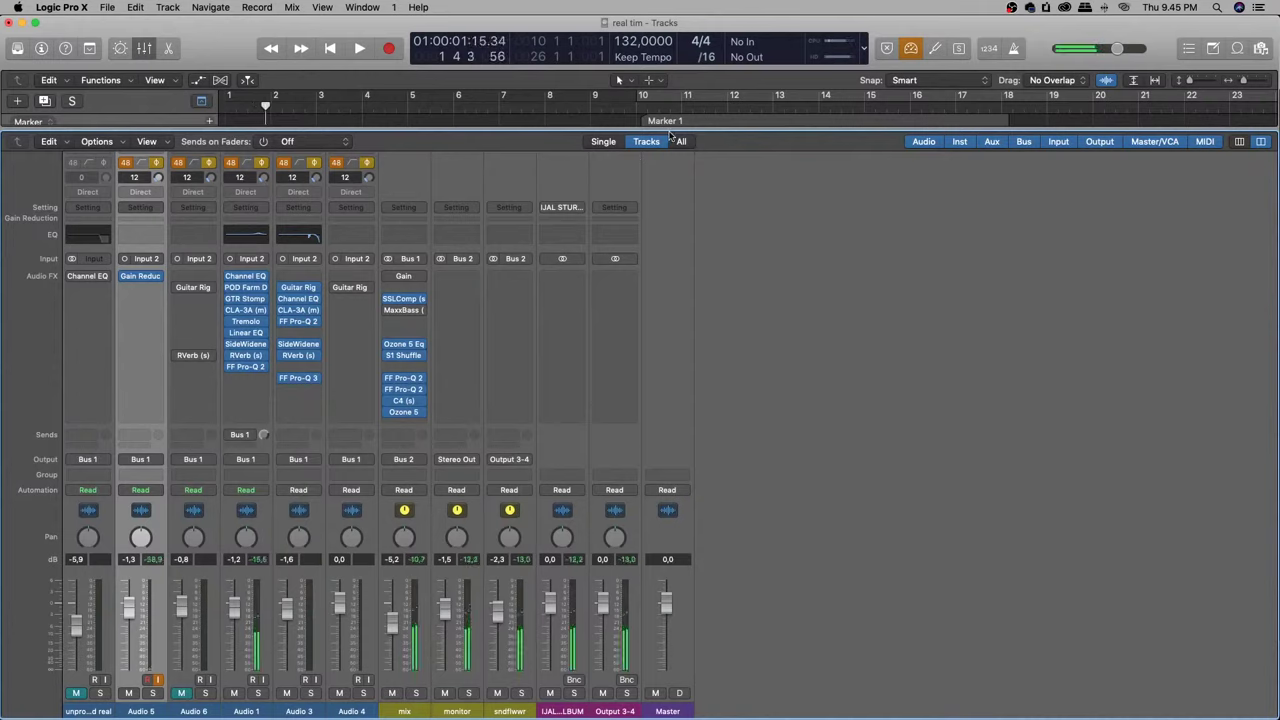
{"action": "double_click", "coordinate": [260, 108]}
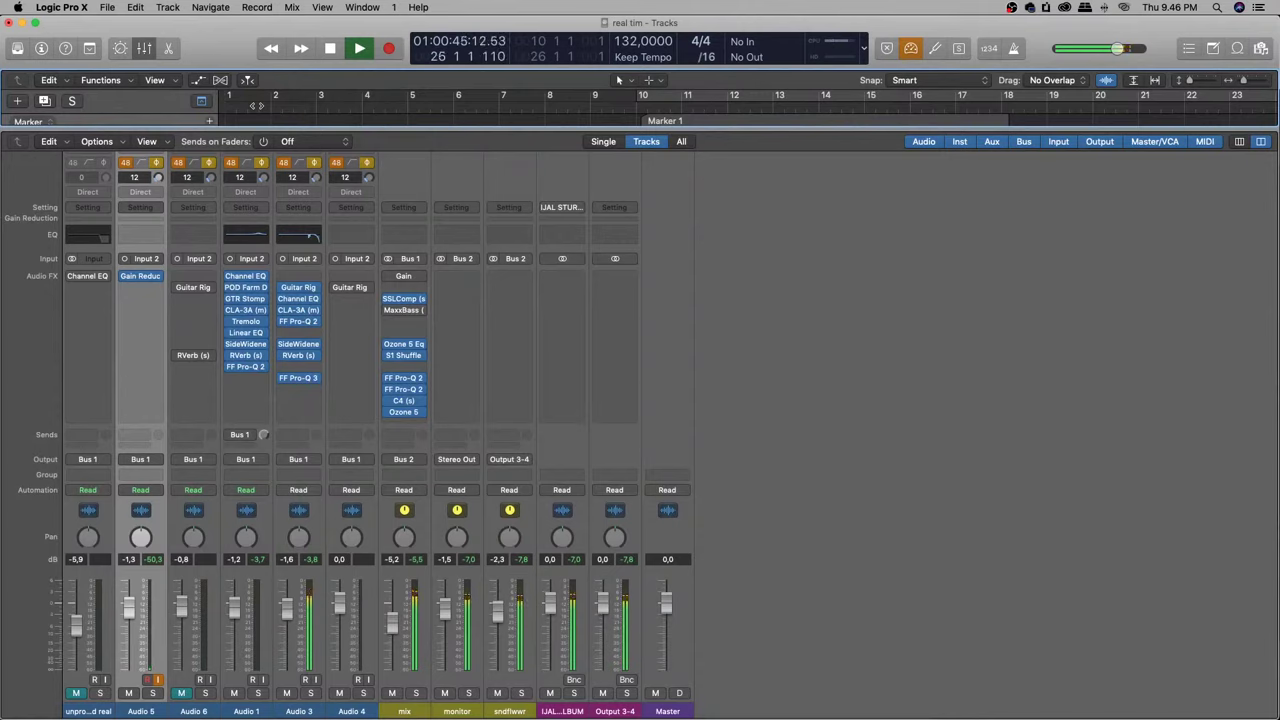
{"action": "key", "text": "space"}
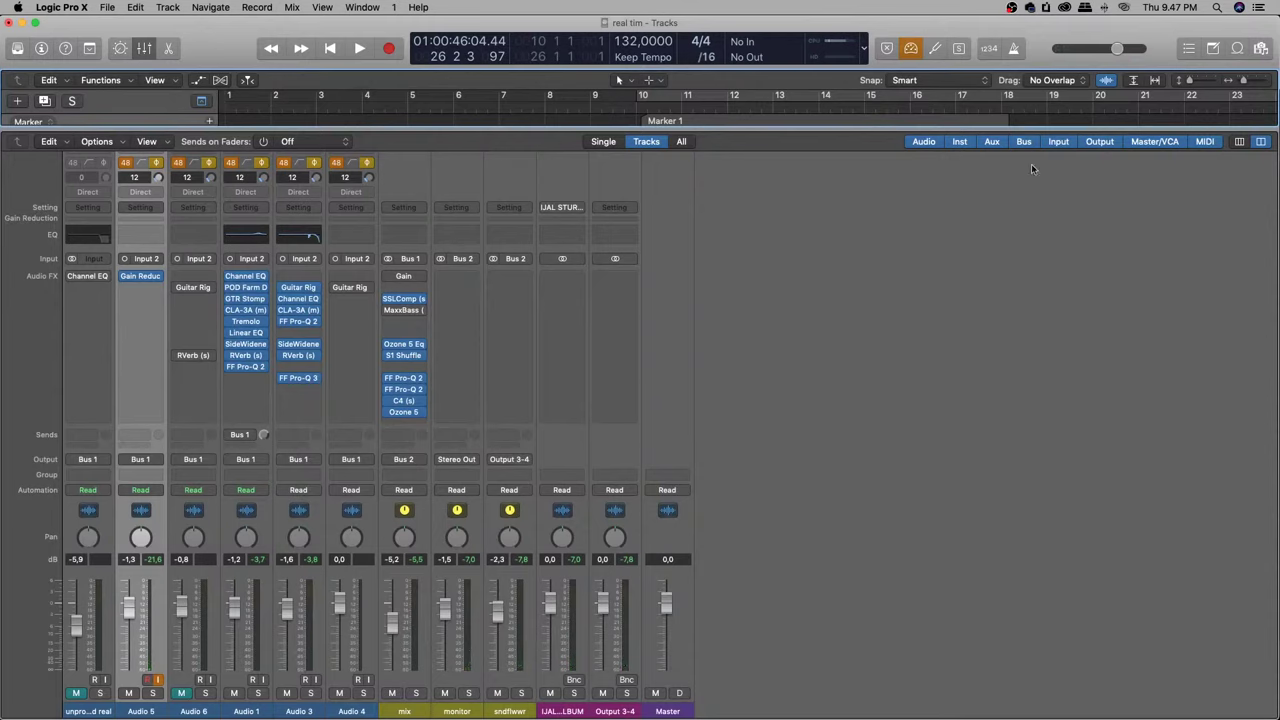
Switch to Google Chrome
{"action": "mouse_move", "coordinate": [950, 700]}
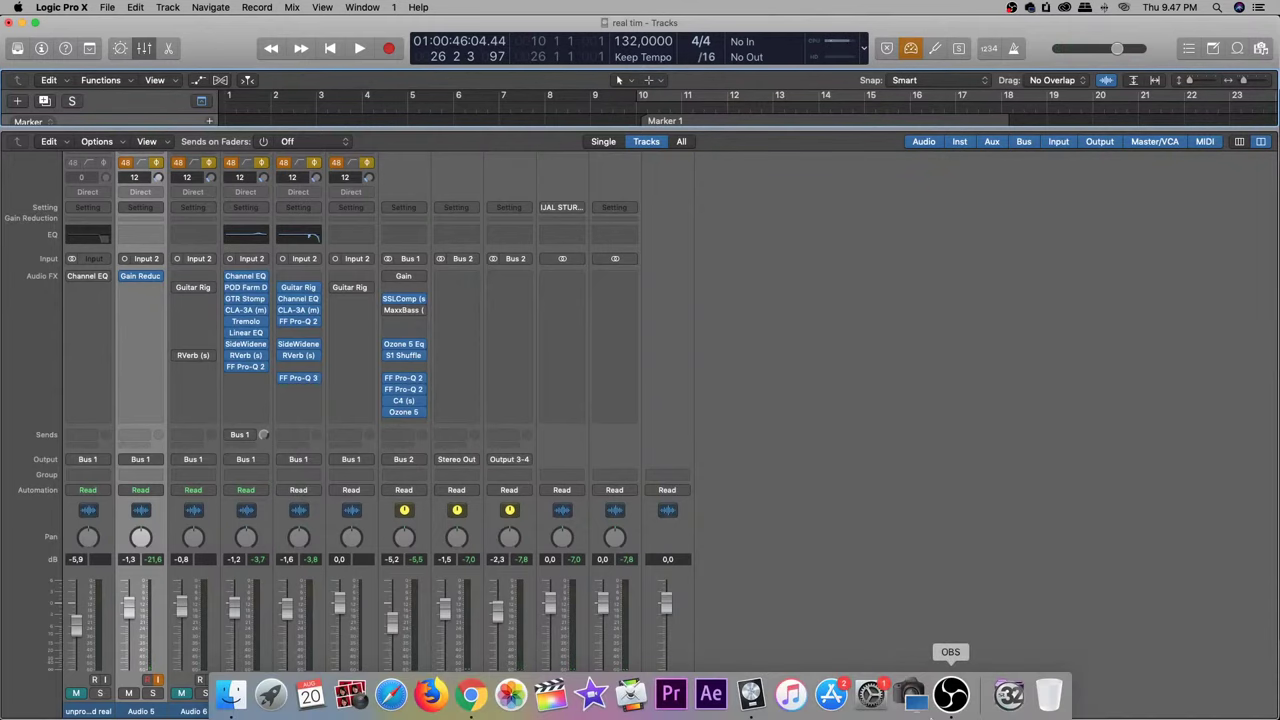
{"action": "left_click", "coordinate": [471, 692]}
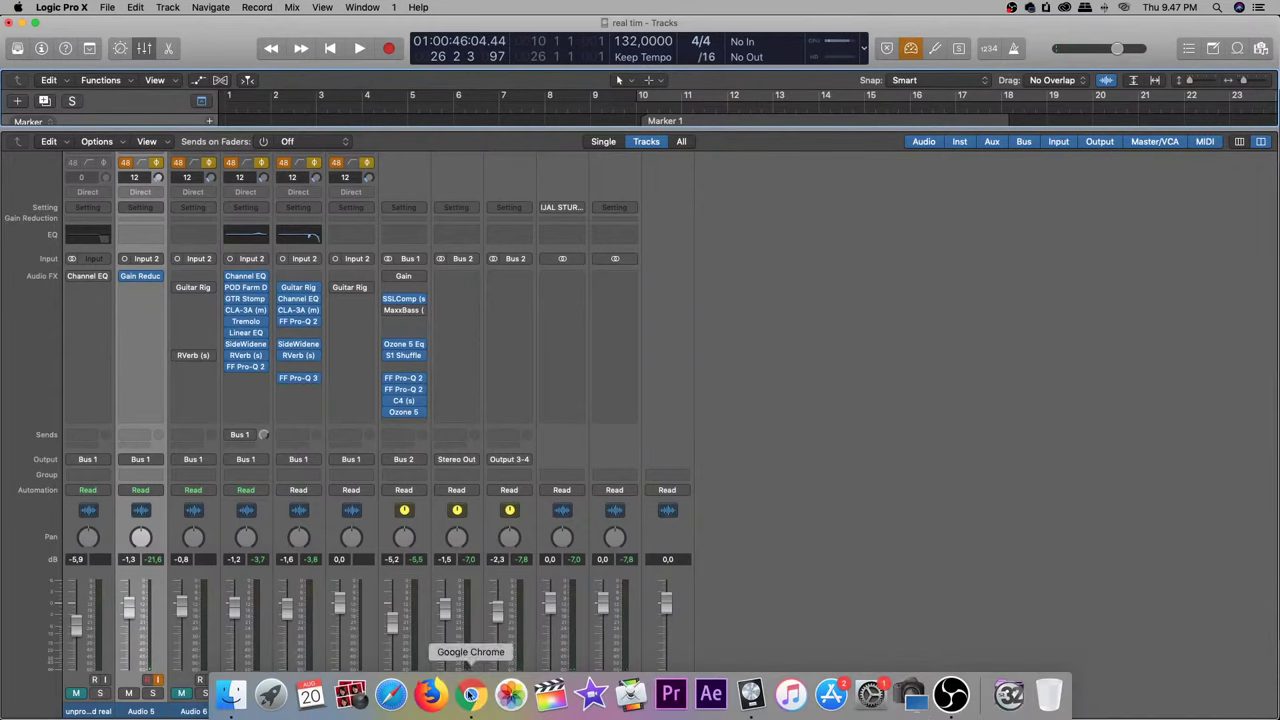